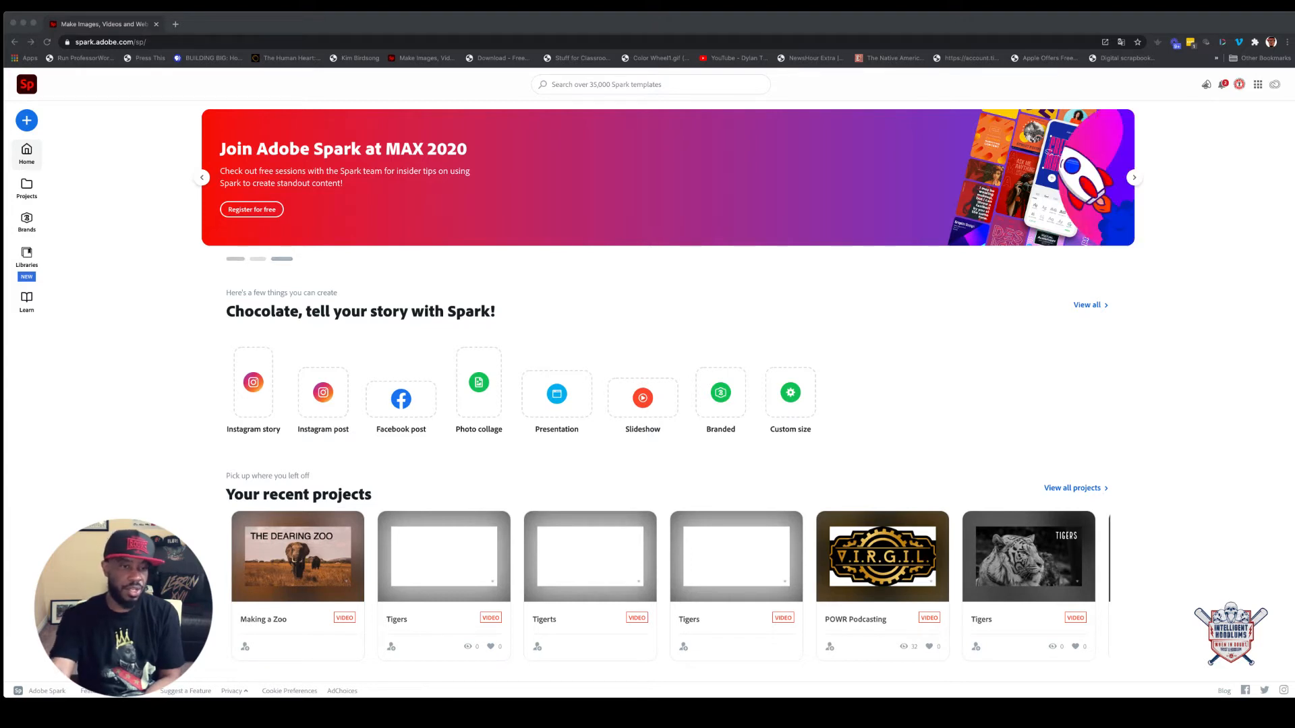
Step: Create a blank custom size graphic using the Instagram size from the social post formats
left_click(164, 454)
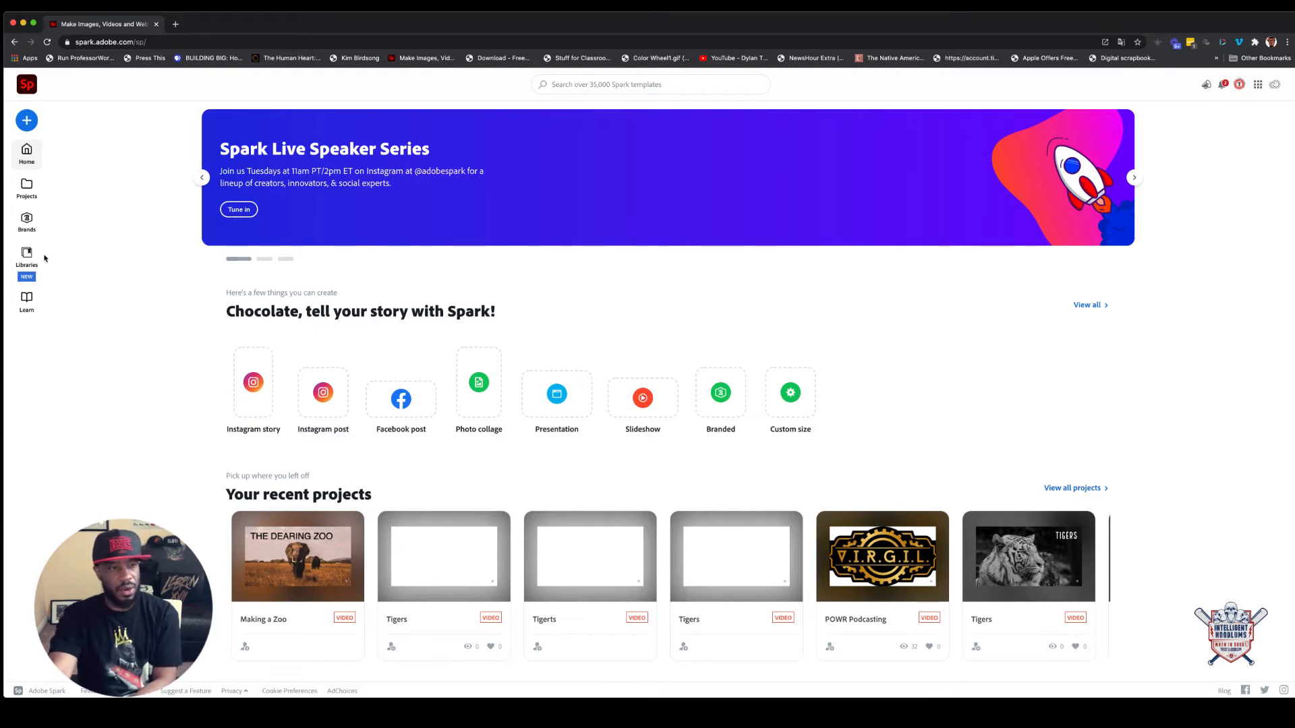
mouse_move(41, 126)
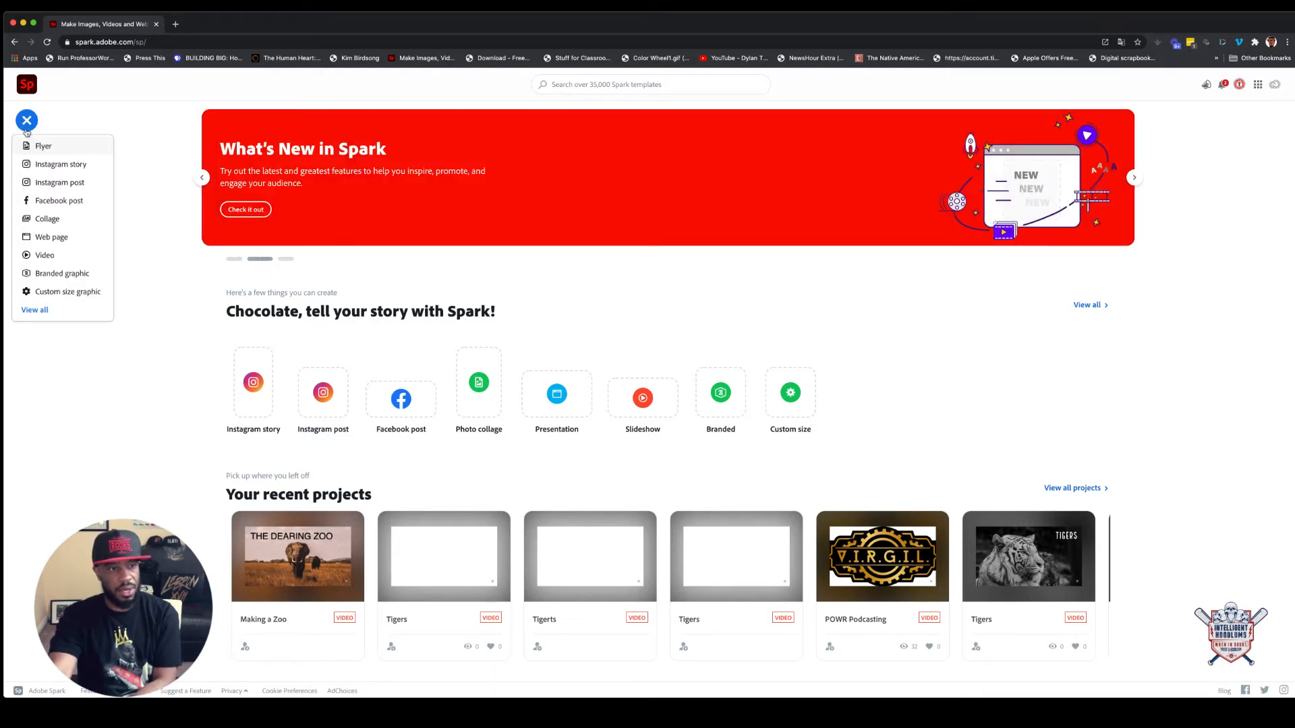
left_click(62, 292)
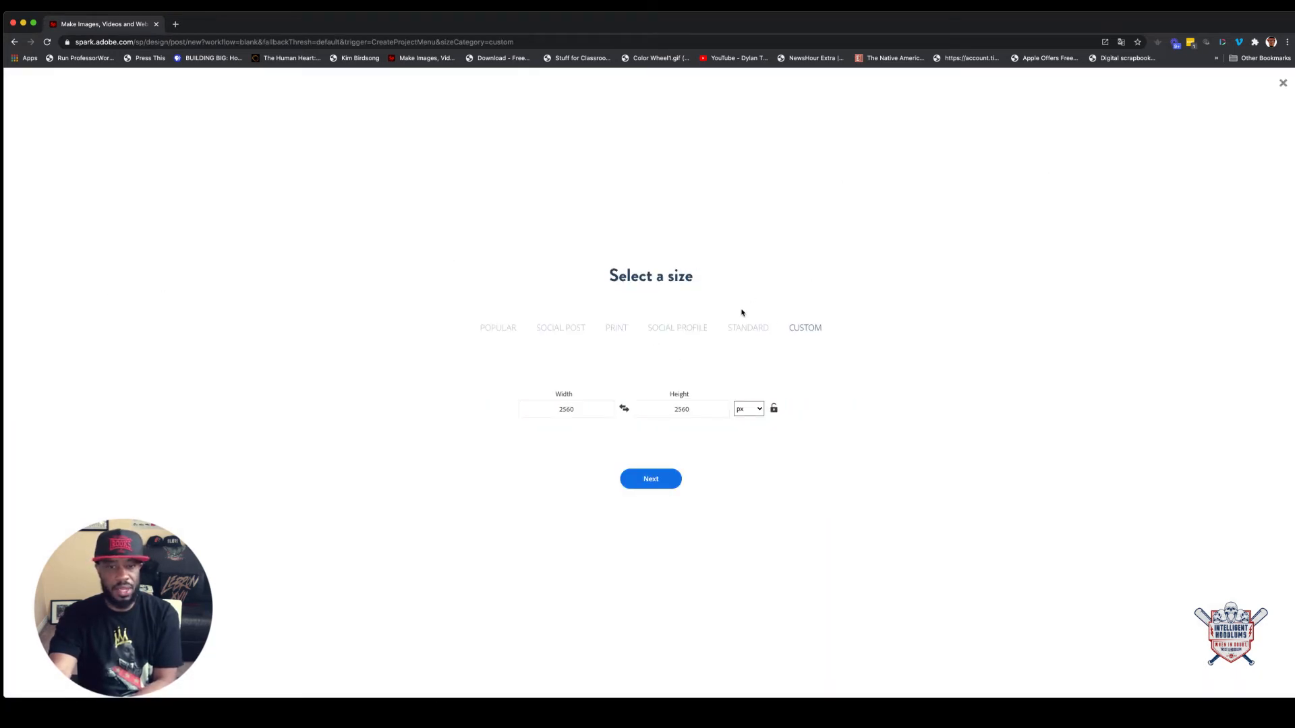
left_click(566, 329)
left_click(321, 407)
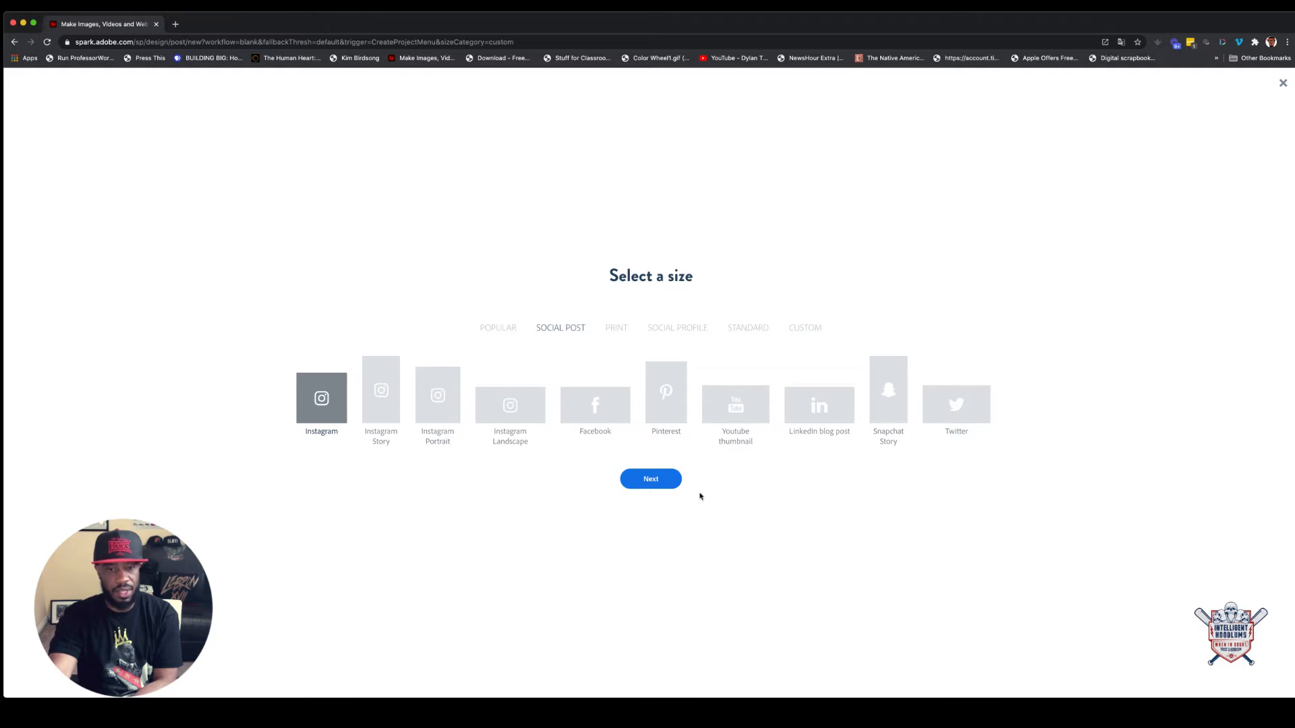
left_click(667, 481)
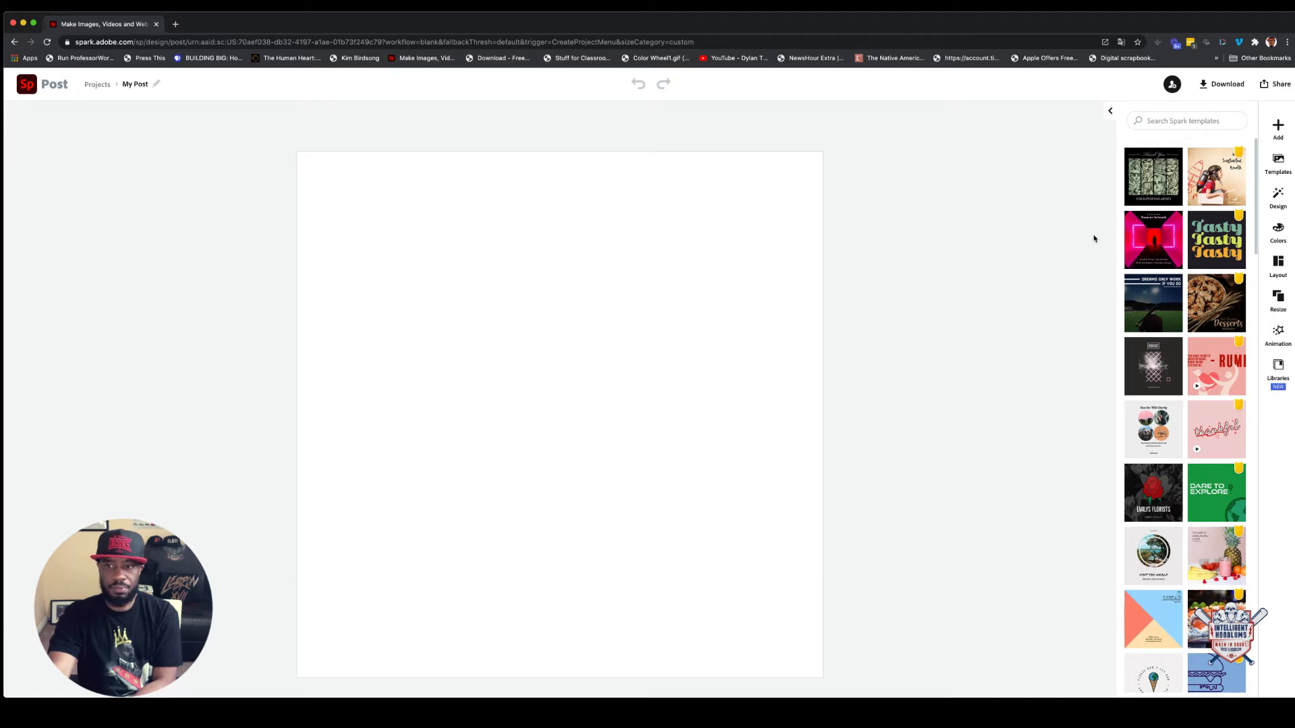
Step: Look through the templates, then search the icon library for "rectangle"
scroll(1192, 276, "down", 15)
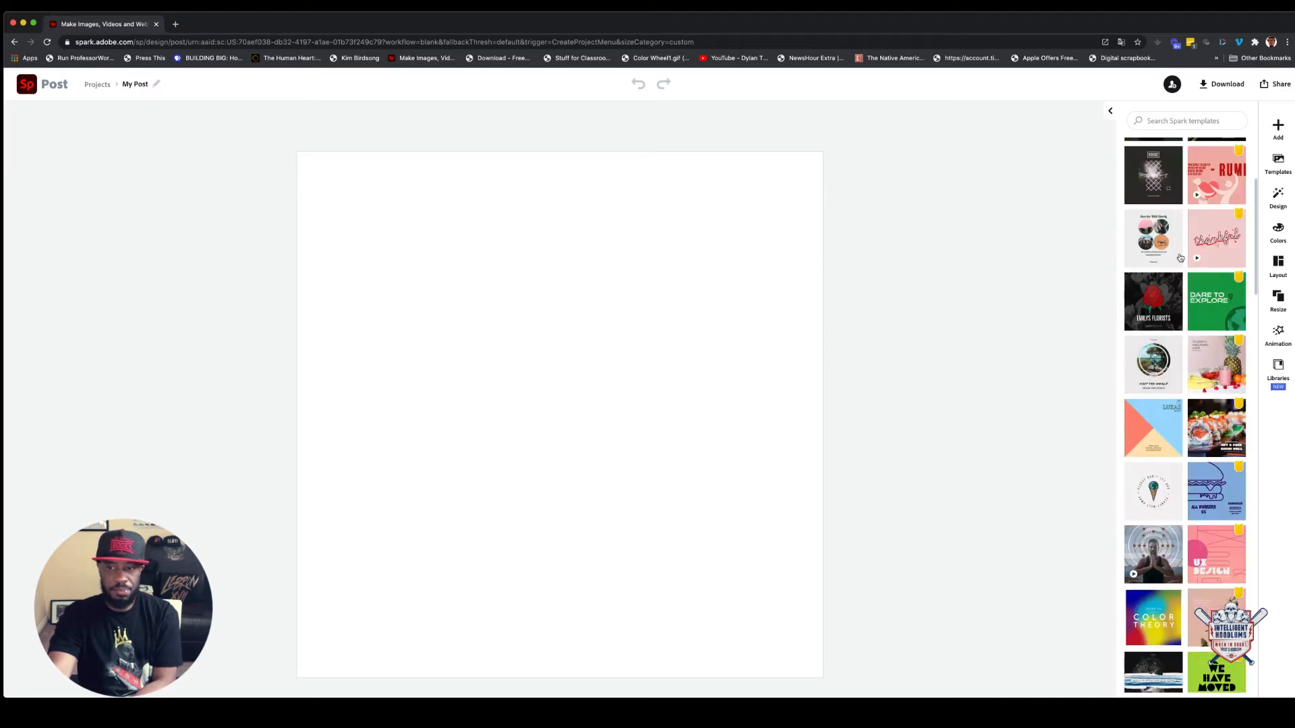
scroll(1180, 258, "up", 10)
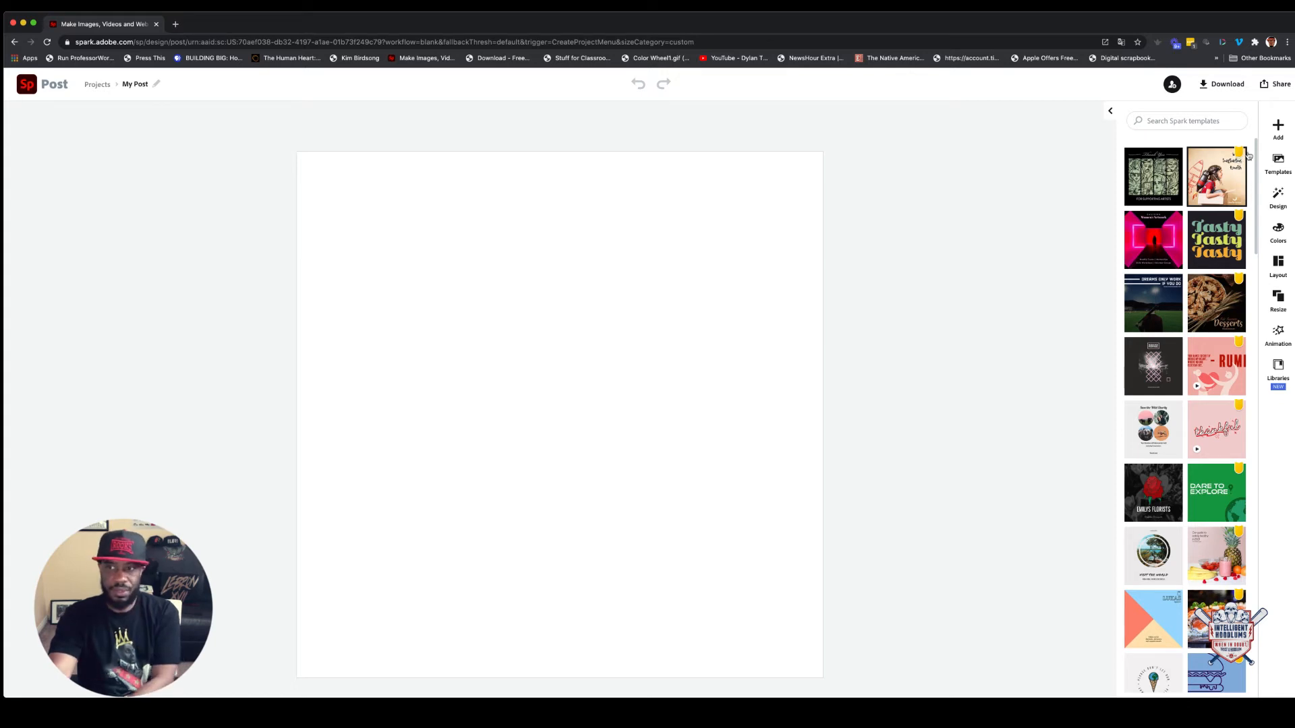
left_click(1278, 127)
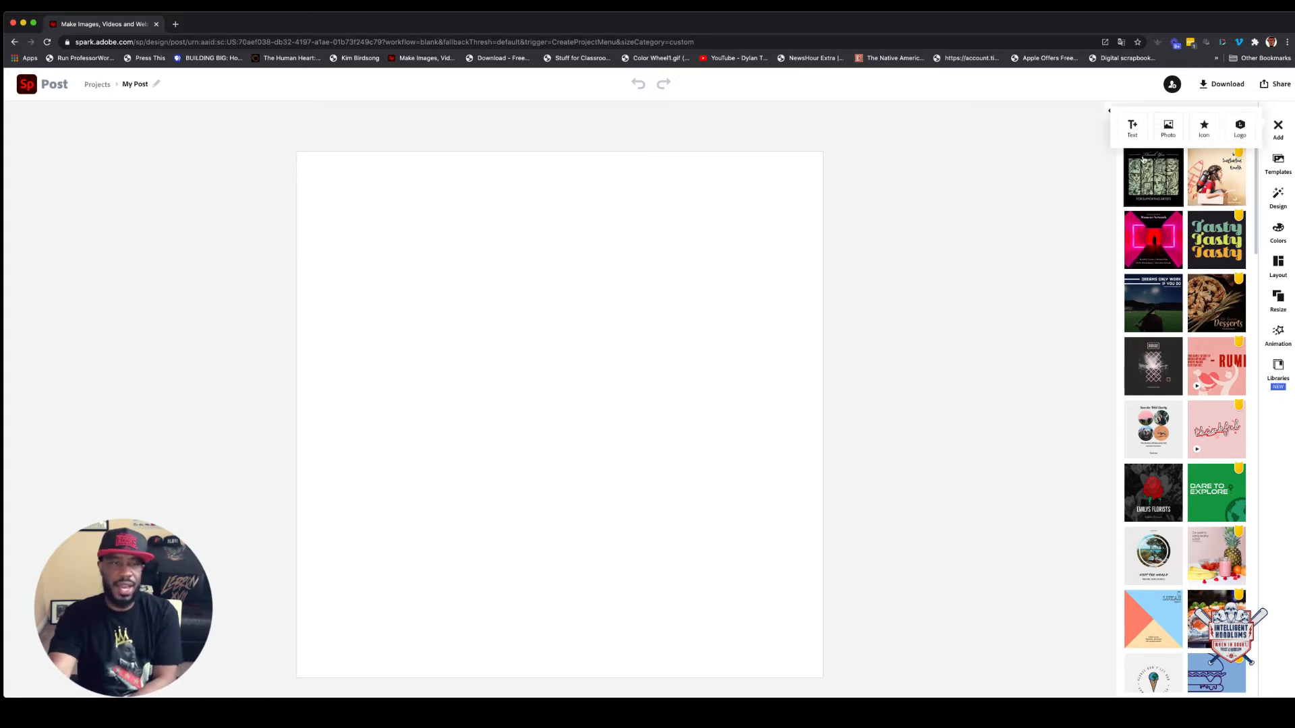
left_click(1207, 134)
left_click(1217, 167)
type("rectangle")
key("Return")
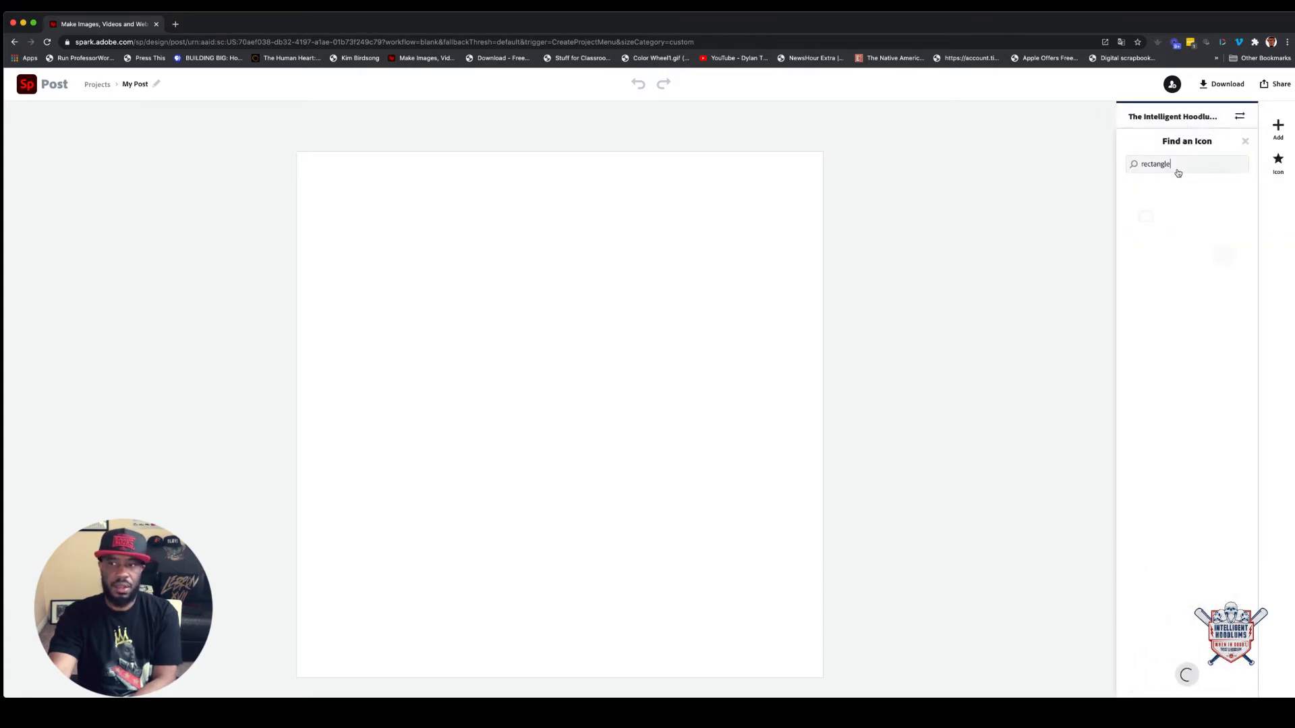
Step: Search the icon library for "dragon" and add the solid dragon head icon with the flowing mane to the canvas
double_click(1194, 165)
key("BackSpace")
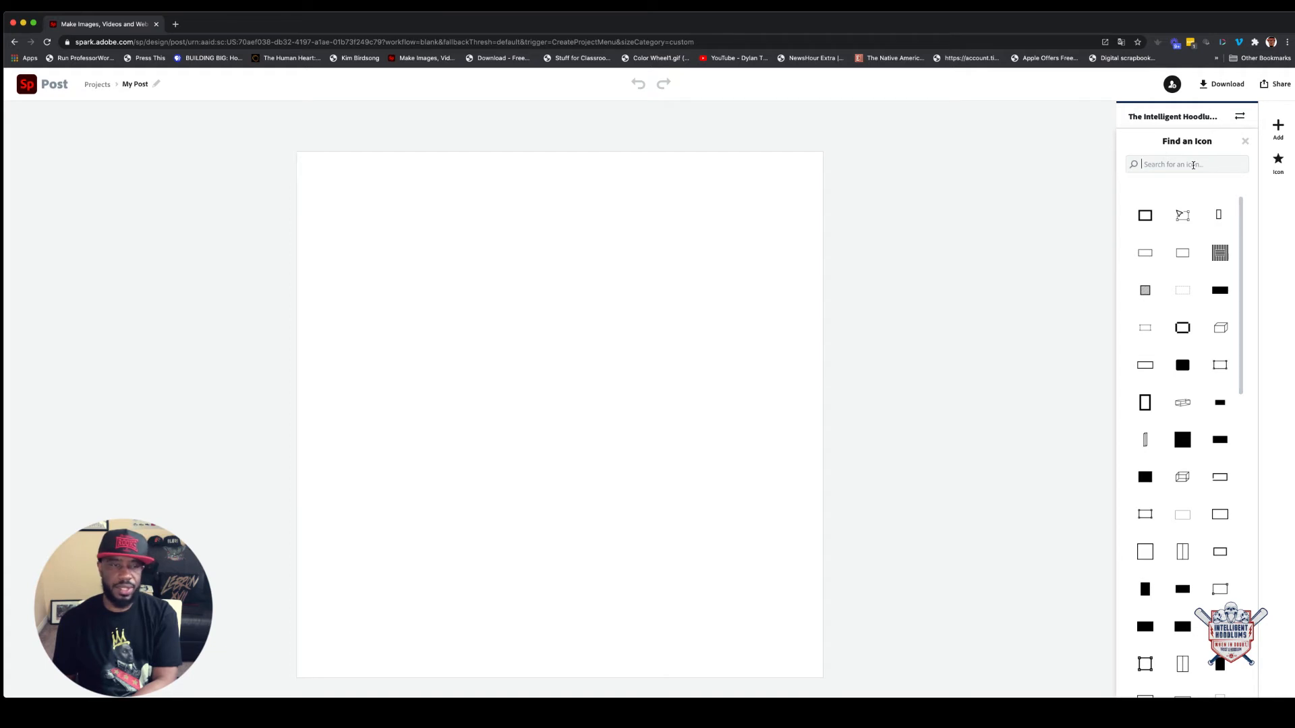
type("dragon")
key("Return")
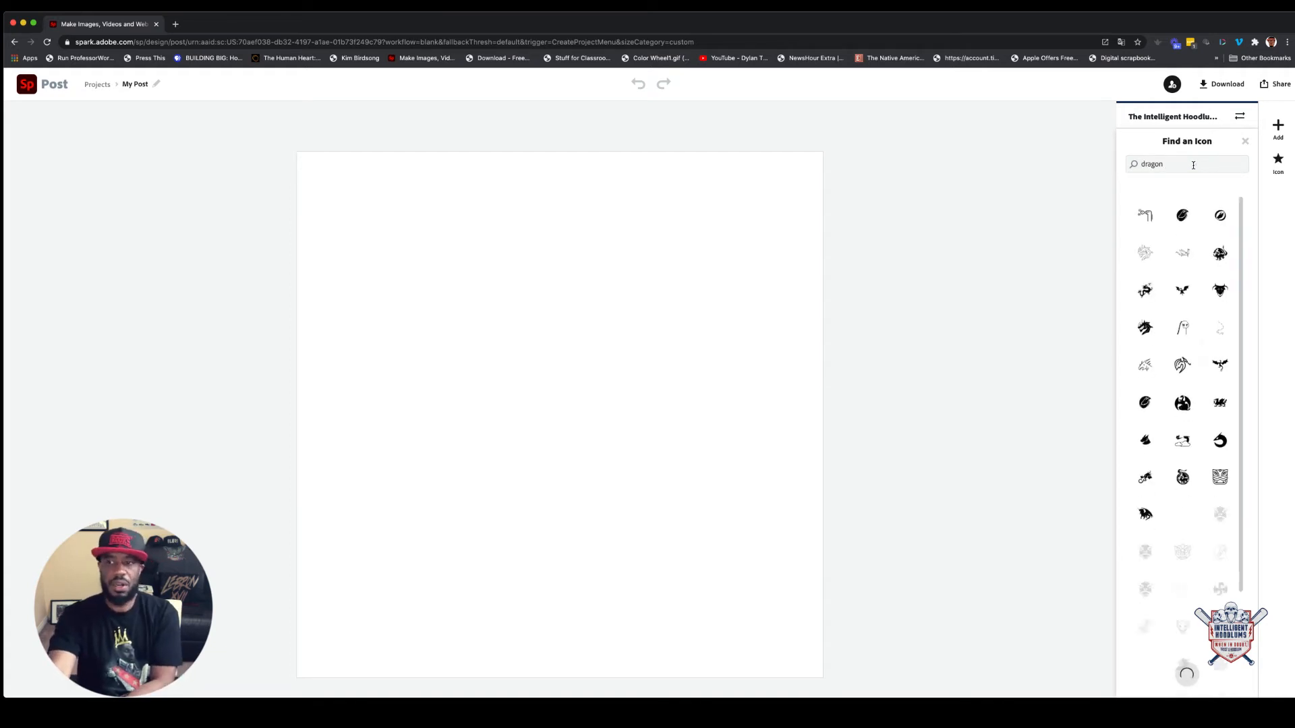
scroll(1182, 292, "down", 5)
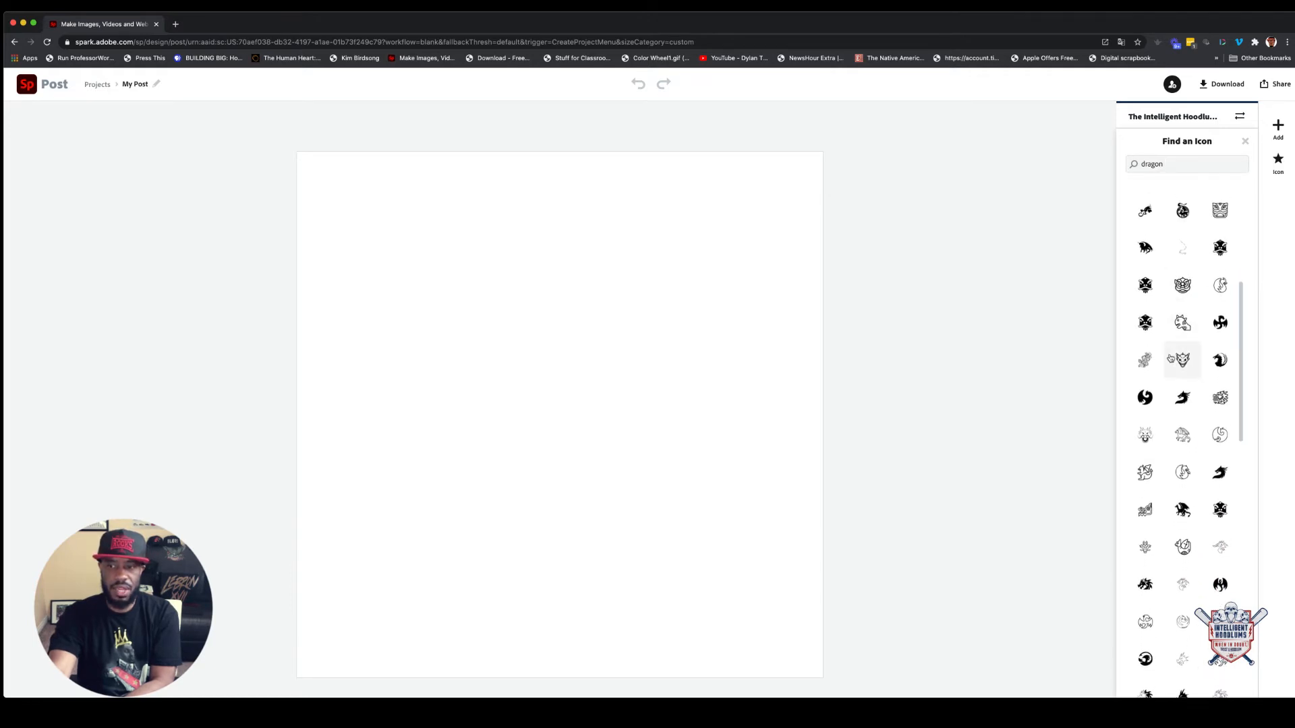
left_click(1183, 397)
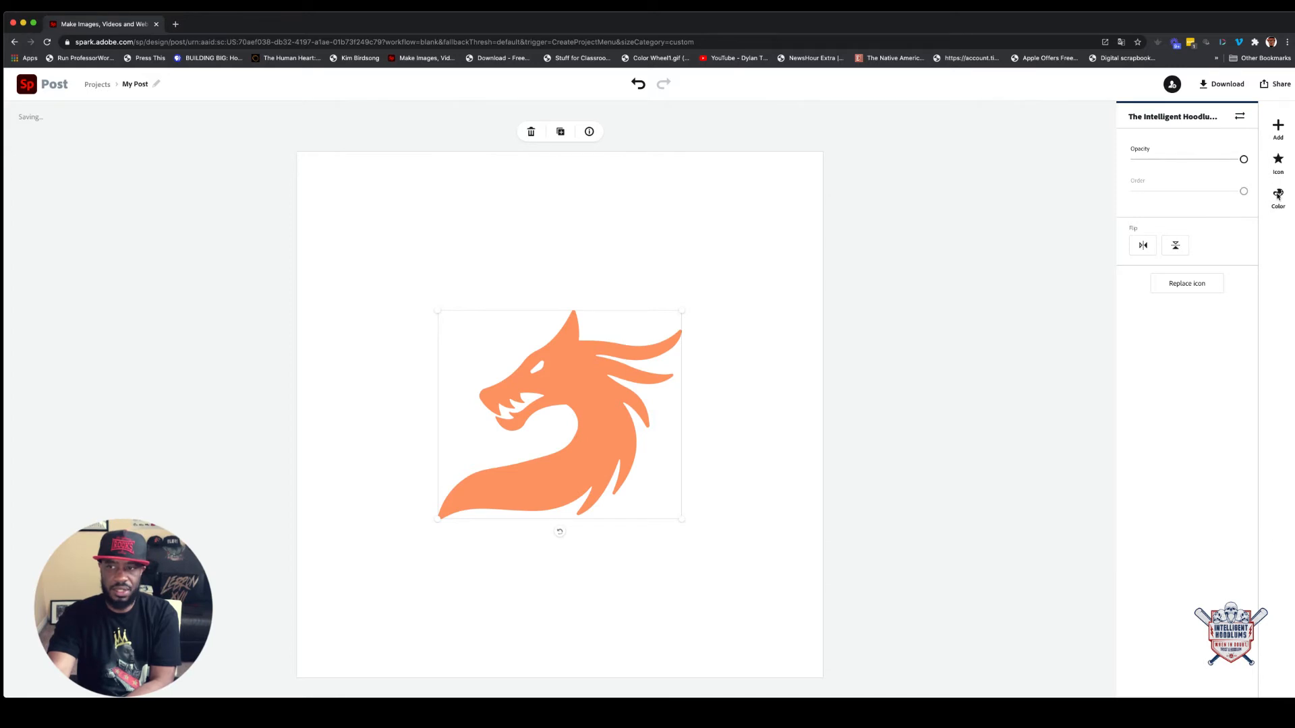
Step: Recolor the dragon icon dark gray and move it slightly lower on the canvas
left_click(1275, 196)
scroll(1165, 290, "down", 1)
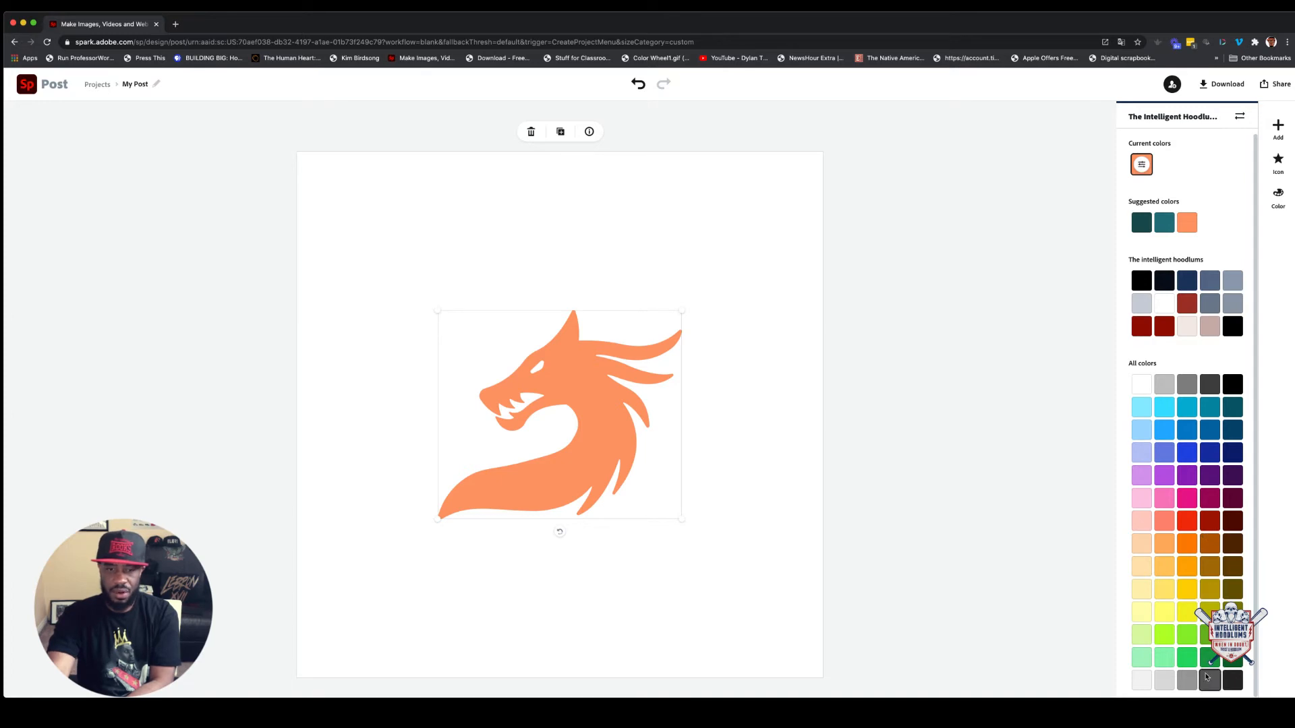
left_click(1210, 680)
left_click(792, 504)
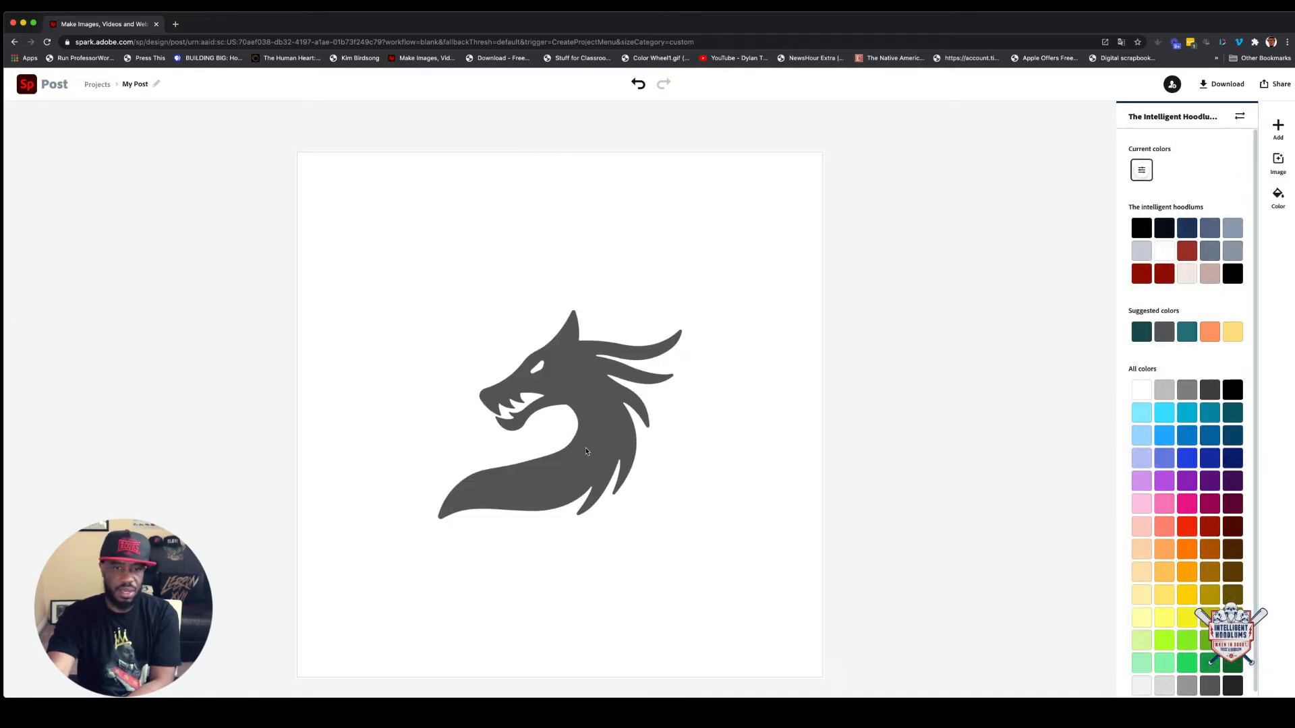
mouse_move(584, 446)
left_mouse_down()
mouse_move(583, 465)
mouse_move(584, 453)
left_mouse_up()
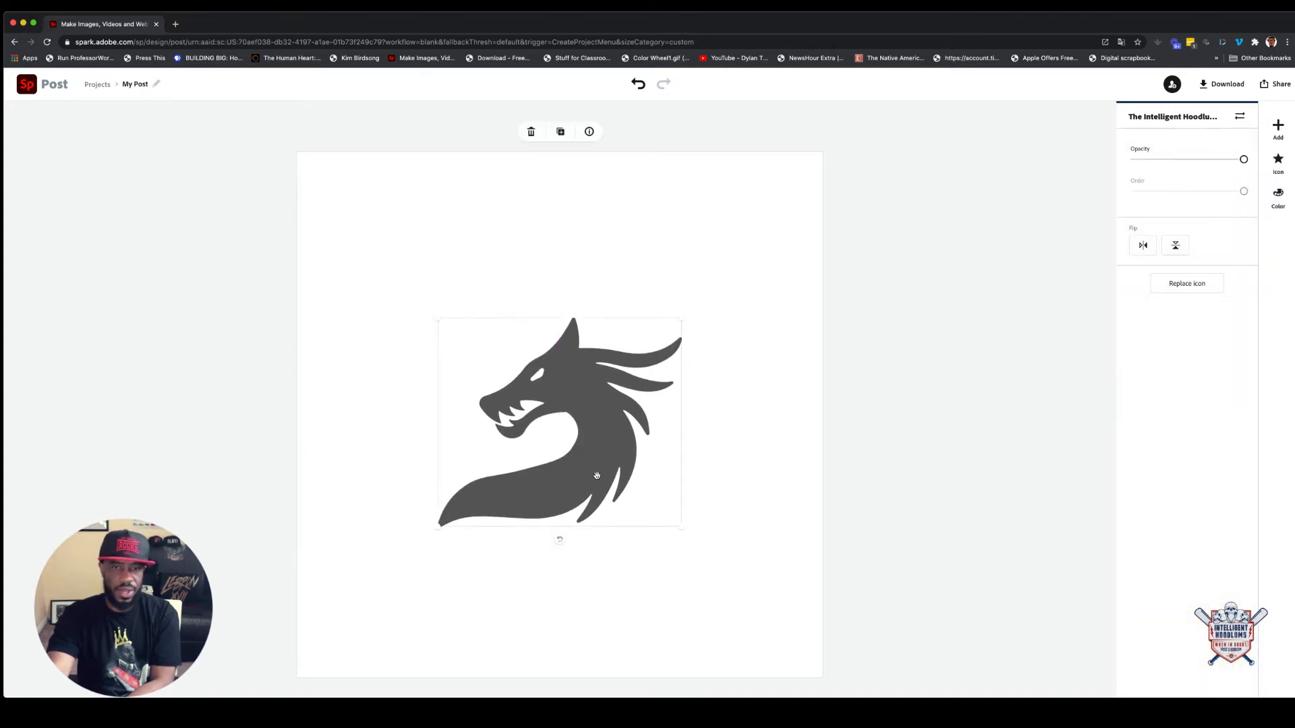
Step: Add the circular "Small Batch • Hand Crafted" type template to the design
left_click(1277, 127)
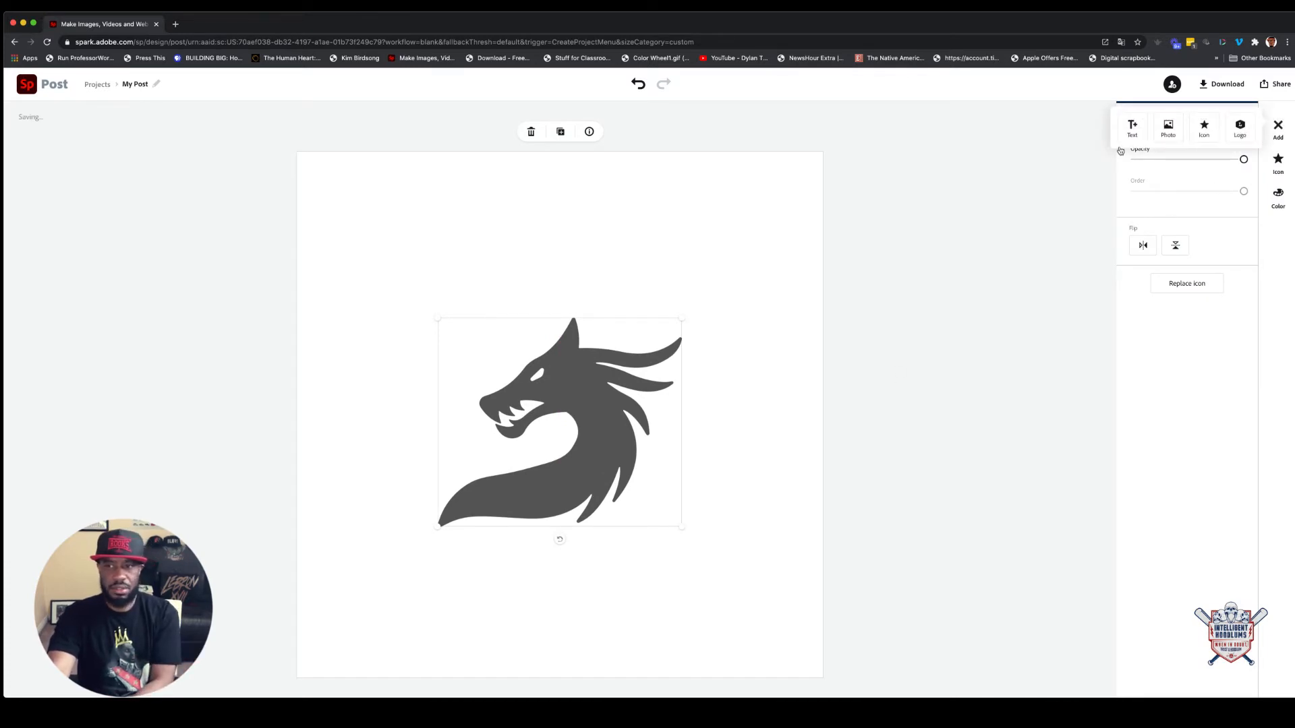
left_click(1132, 128)
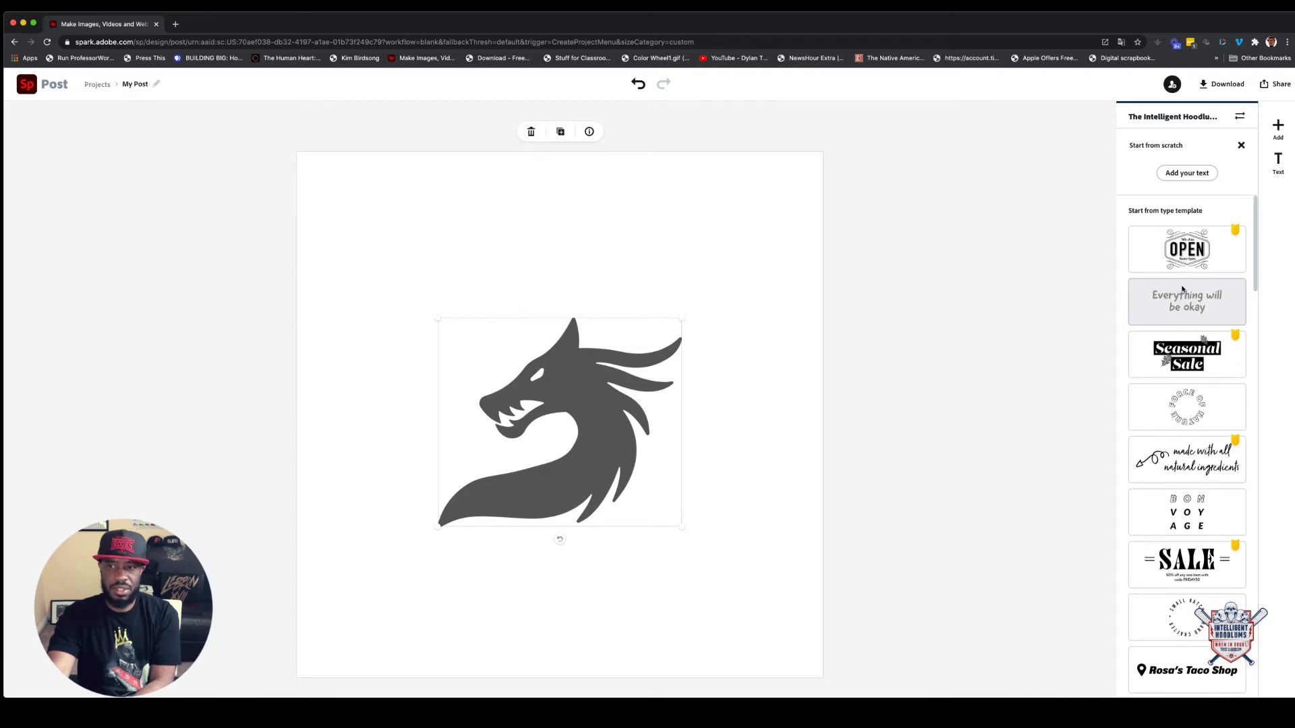
scroll(1181, 290, "down", 5)
left_click(1178, 325)
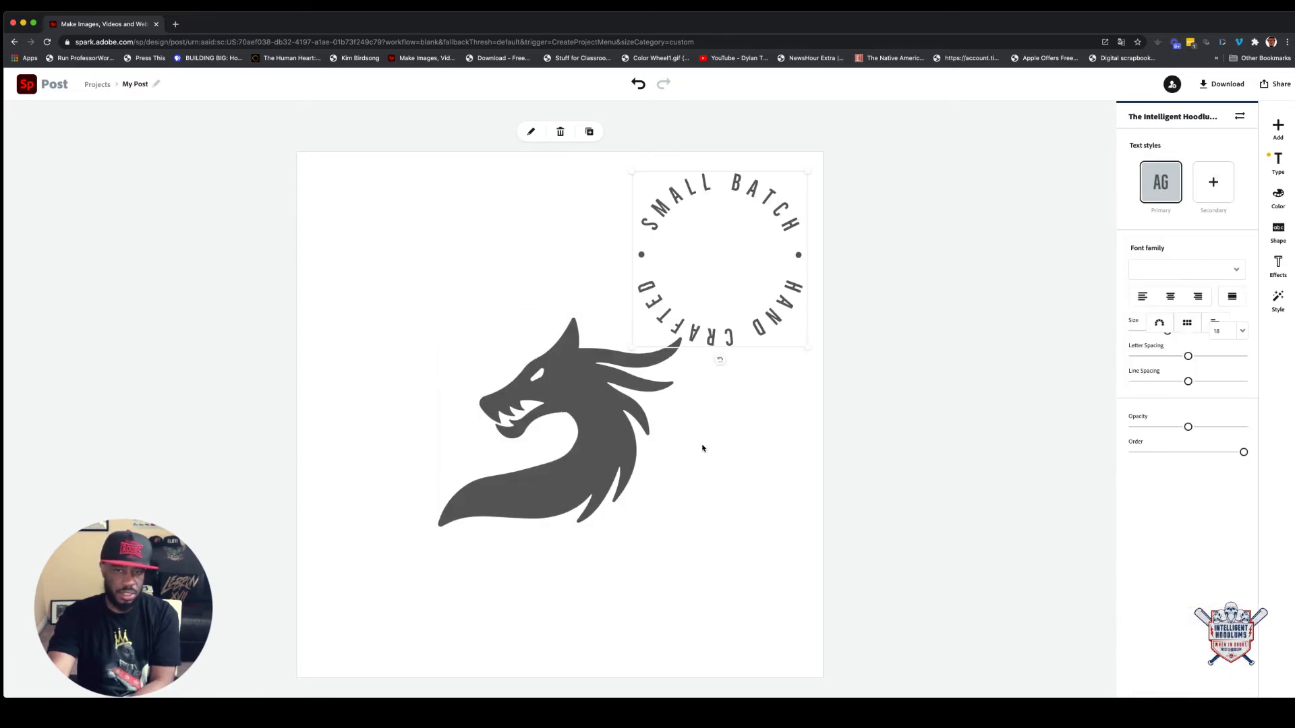
Step: Enlarge the circular text to a size of about 107 and center it on the canvas around the dragon
left_click_drag(731, 337, 742, 596)
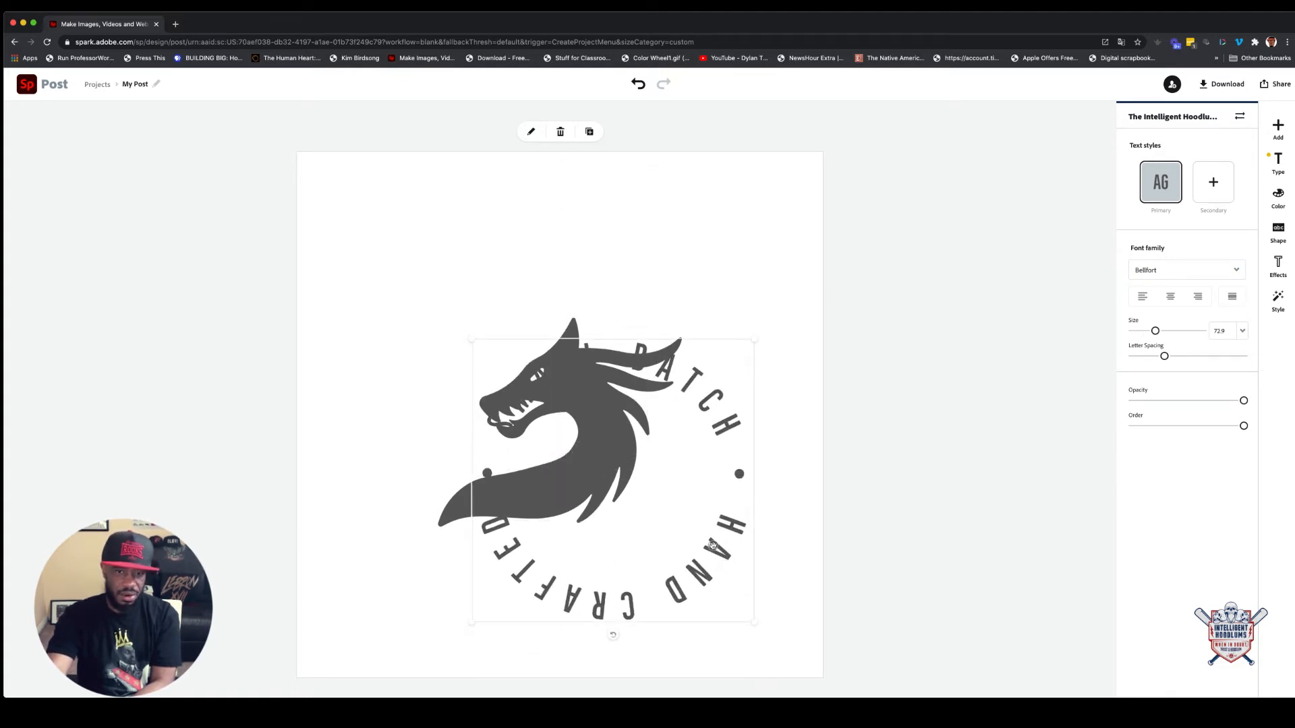
left_click_drag(702, 537, 640, 493)
left_click_drag(672, 549, 745, 625)
left_click_drag(679, 572, 672, 543)
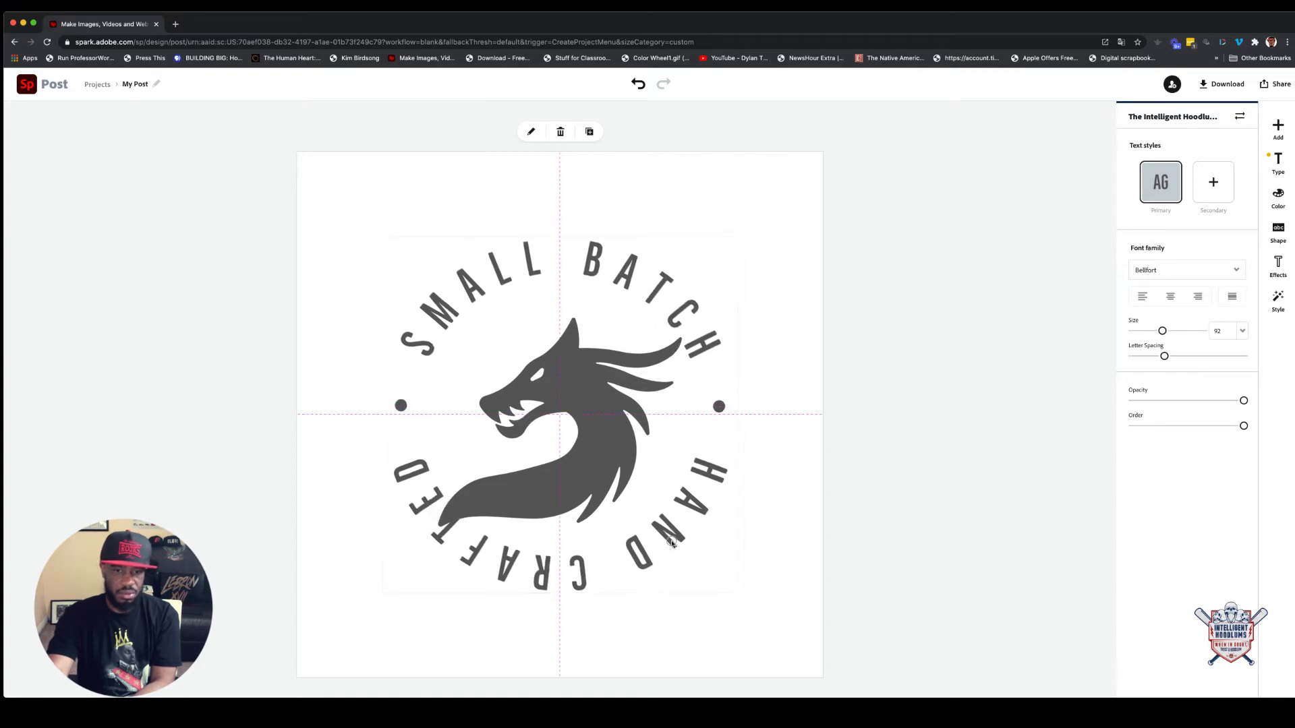
left_click_drag(737, 593, 779, 634)
left_click_drag(680, 567, 658, 557)
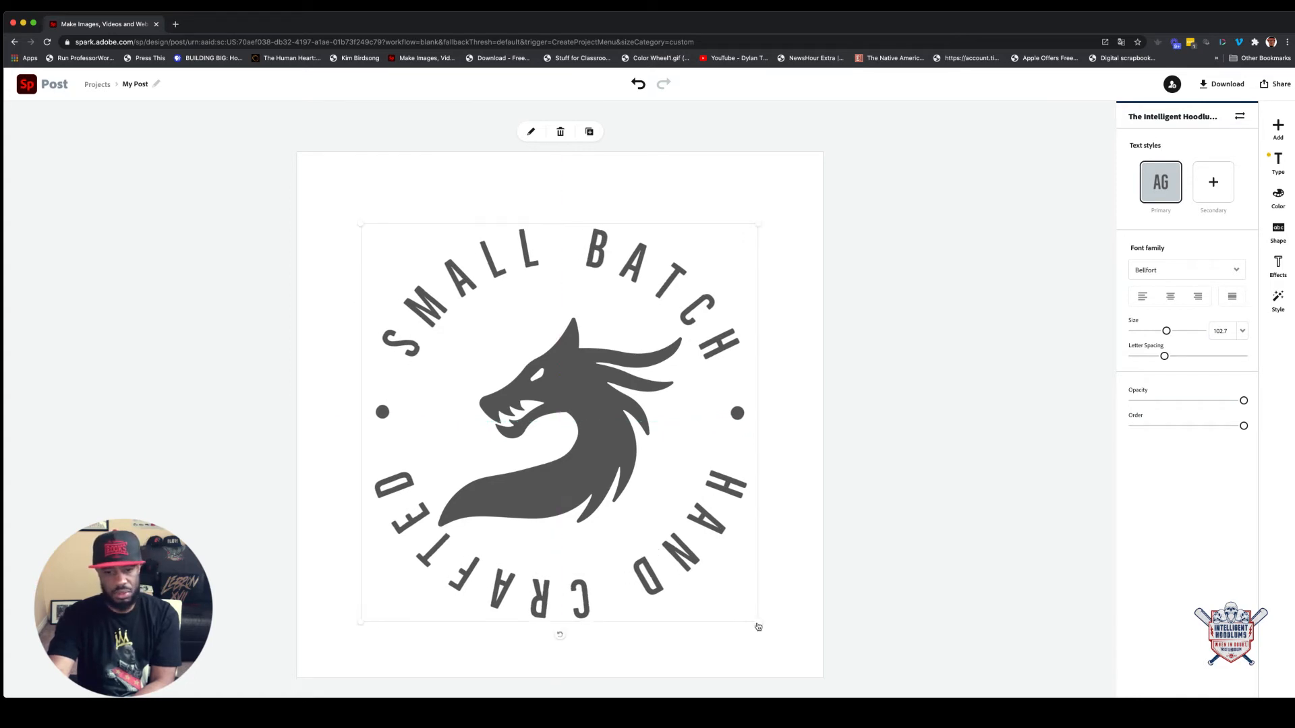
left_click_drag(761, 626, 775, 639)
mouse_move(673, 584)
left_mouse_down()
mouse_move(652, 572)
mouse_move(665, 574)
left_mouse_up()
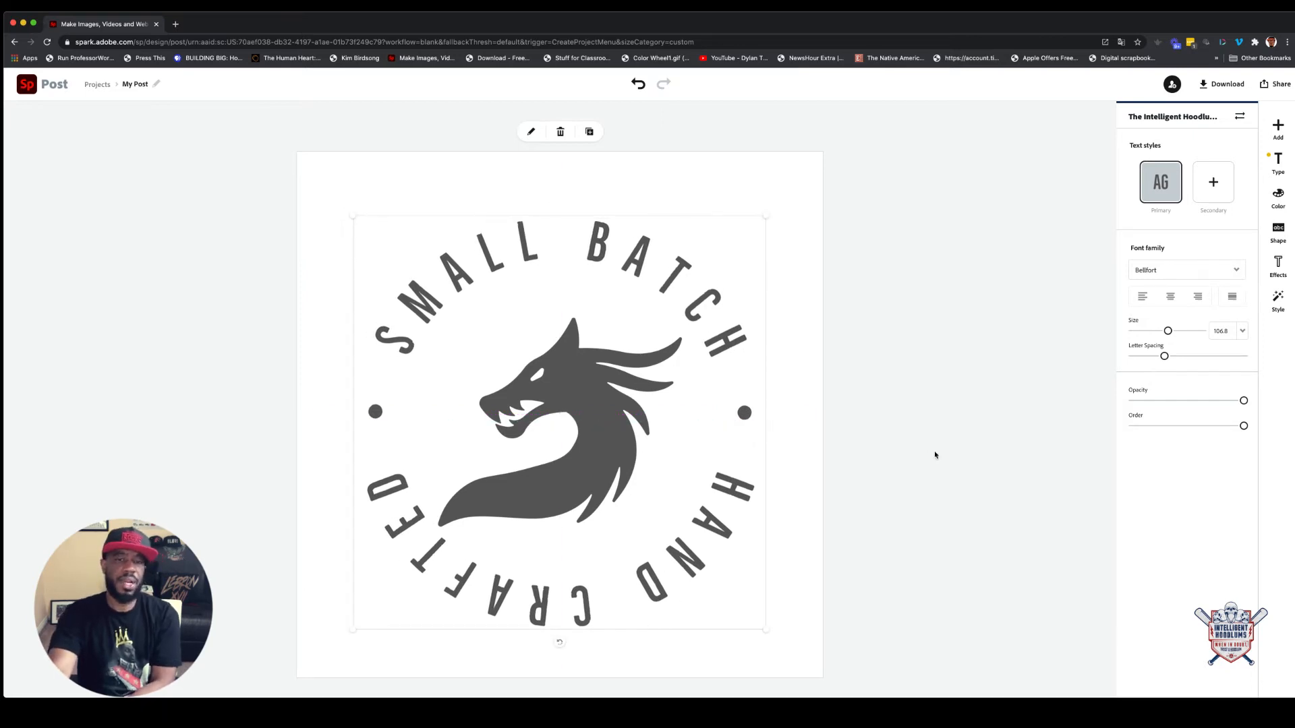
left_click(863, 458)
Step: Replace "Small Batch" in the circular text with "Fire Tested", keeping the bullet separators
double_click(674, 295)
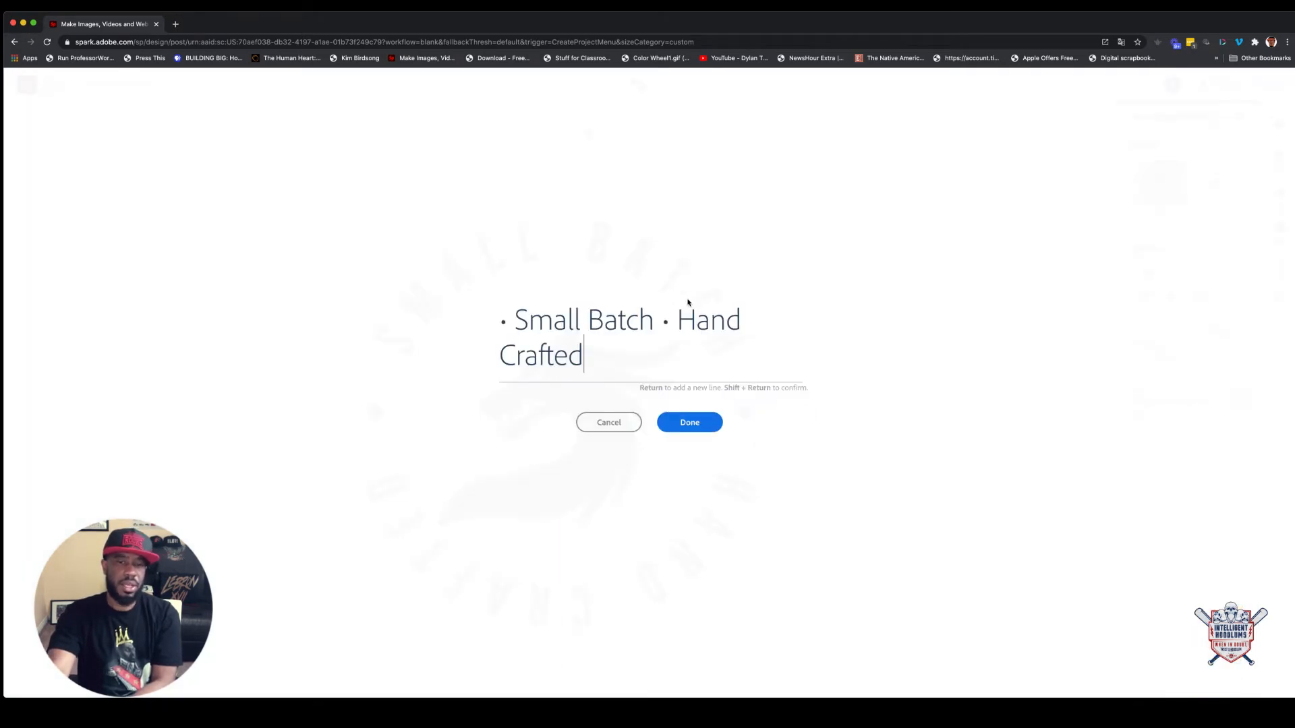
left_click(638, 321)
left_click(658, 324)
left_click_drag(658, 324, 514, 322)
type("Fire Tes")
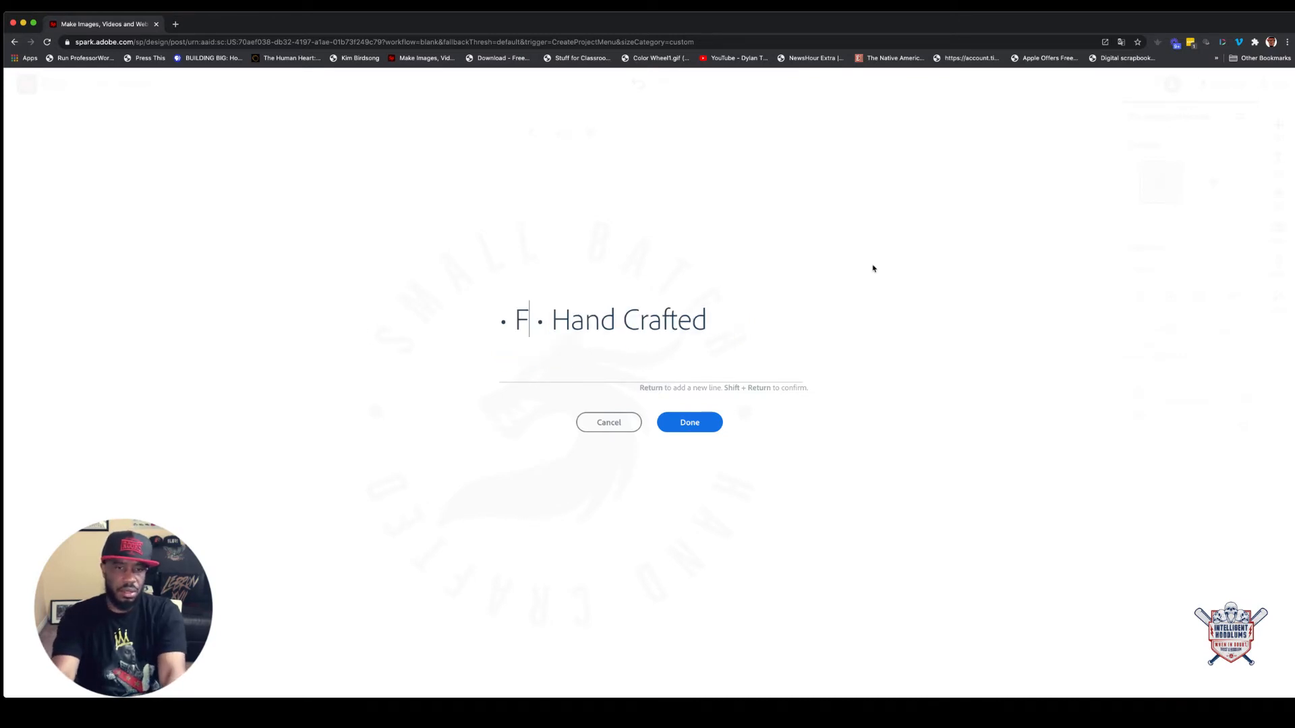
type("te")
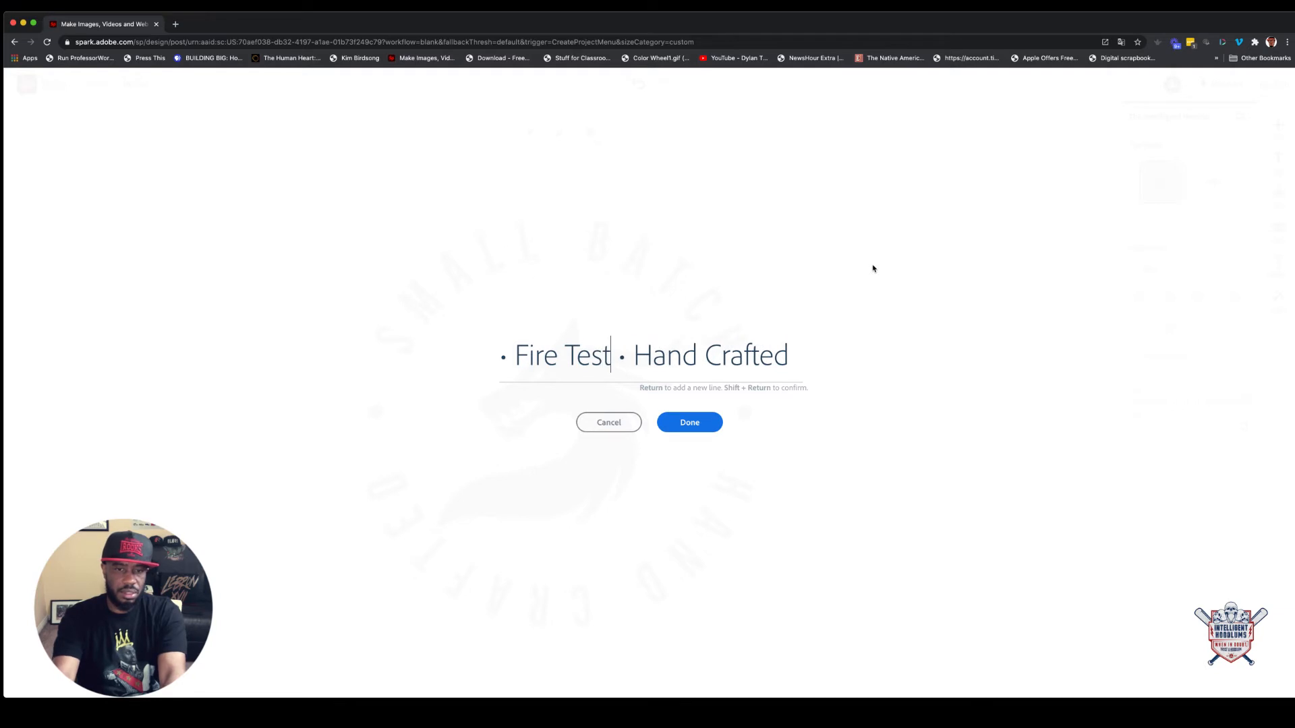
type("d")
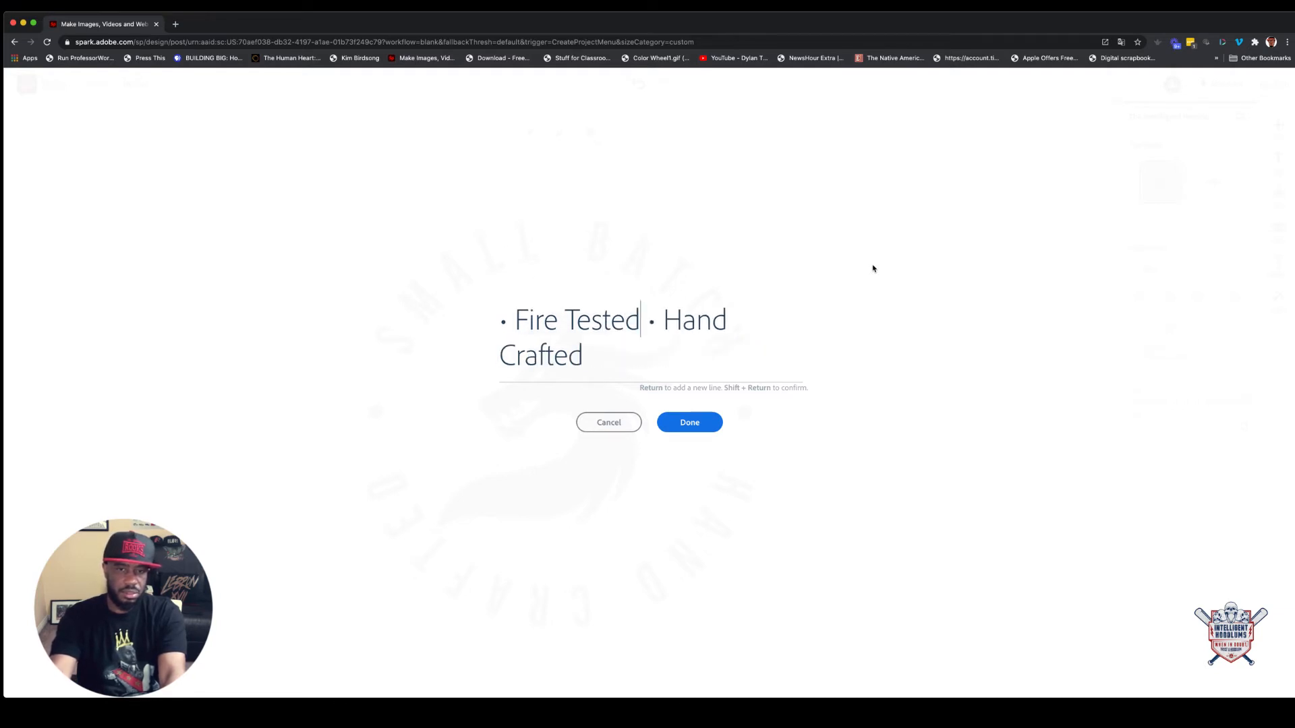
Step: Replace "Hand Crafted" in the circular text with "Hoodlum Approved" and apply the edited text
left_click(680, 322)
left_click_drag(666, 324, 722, 346)
type("Hoodlu")
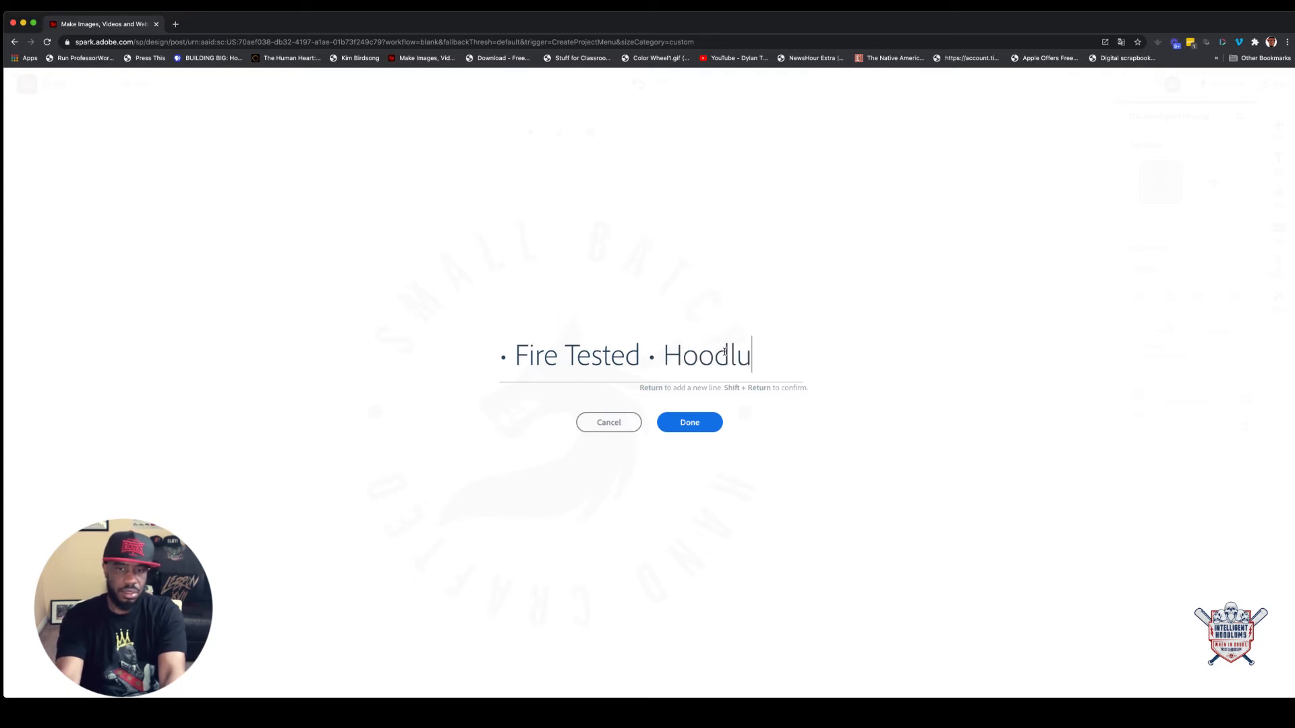
type("m Approved")
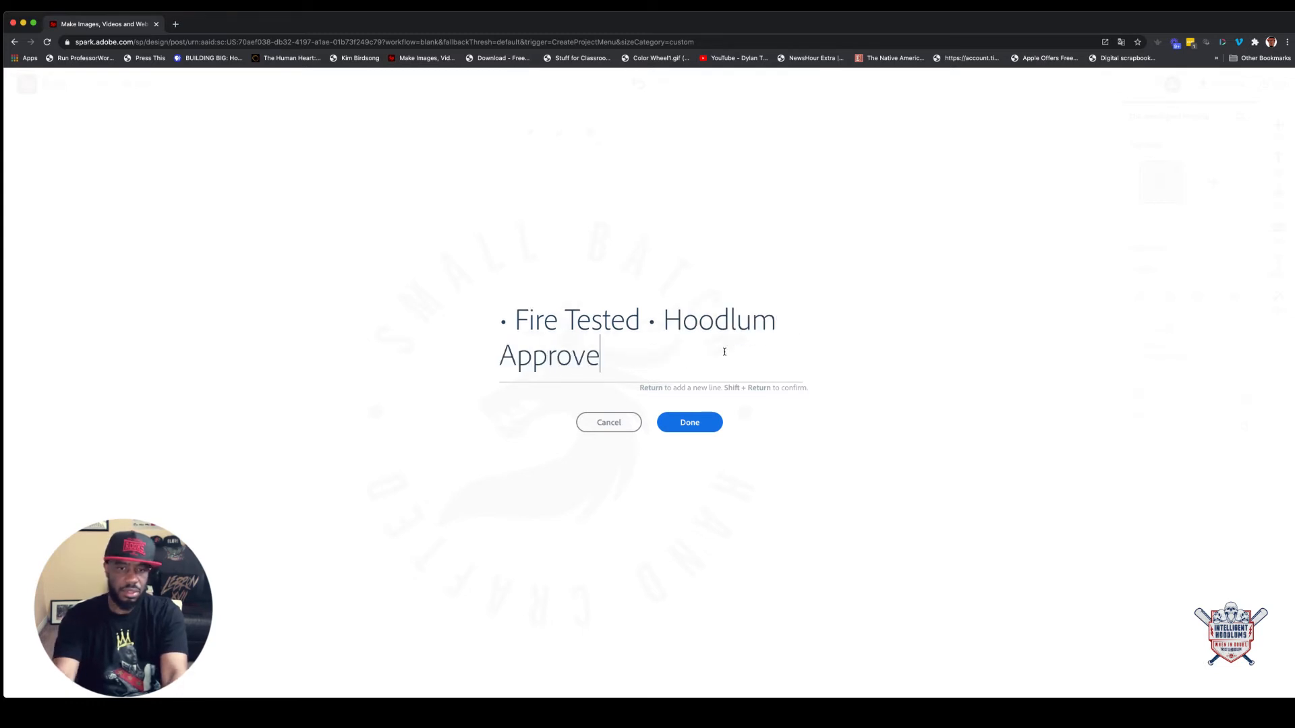
left_click(701, 422)
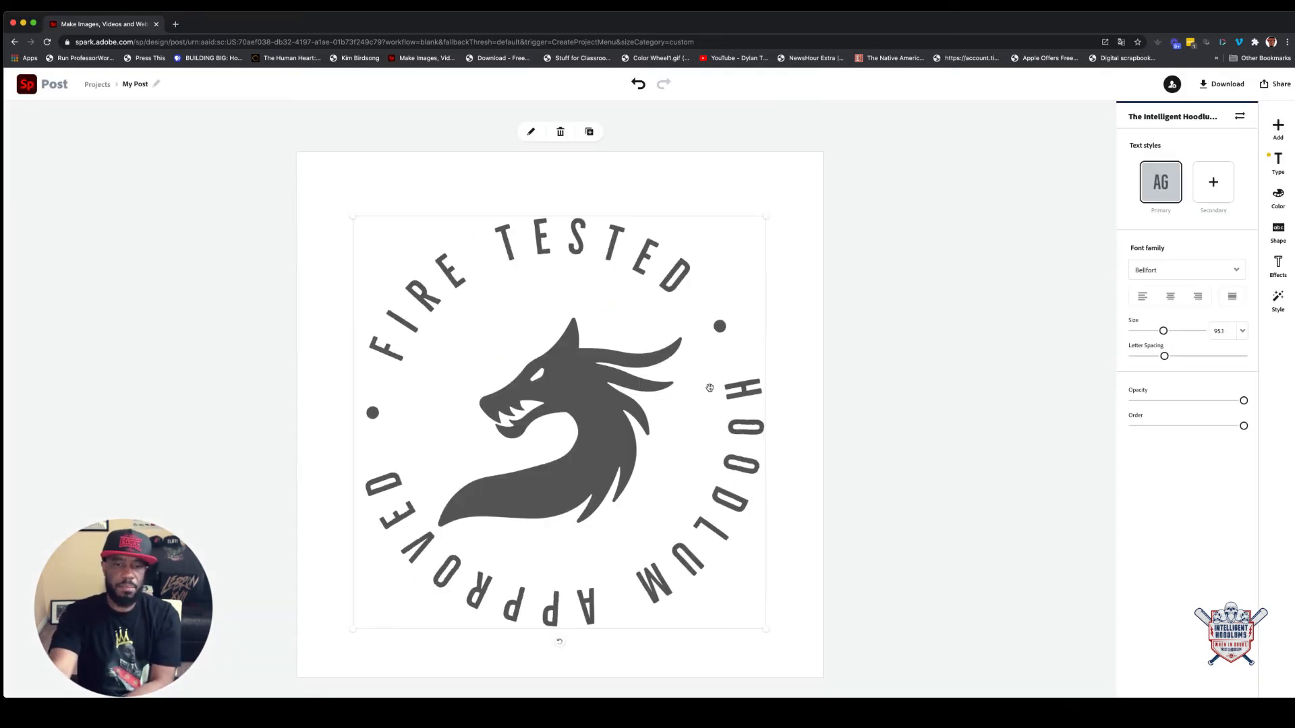
left_click(815, 371)
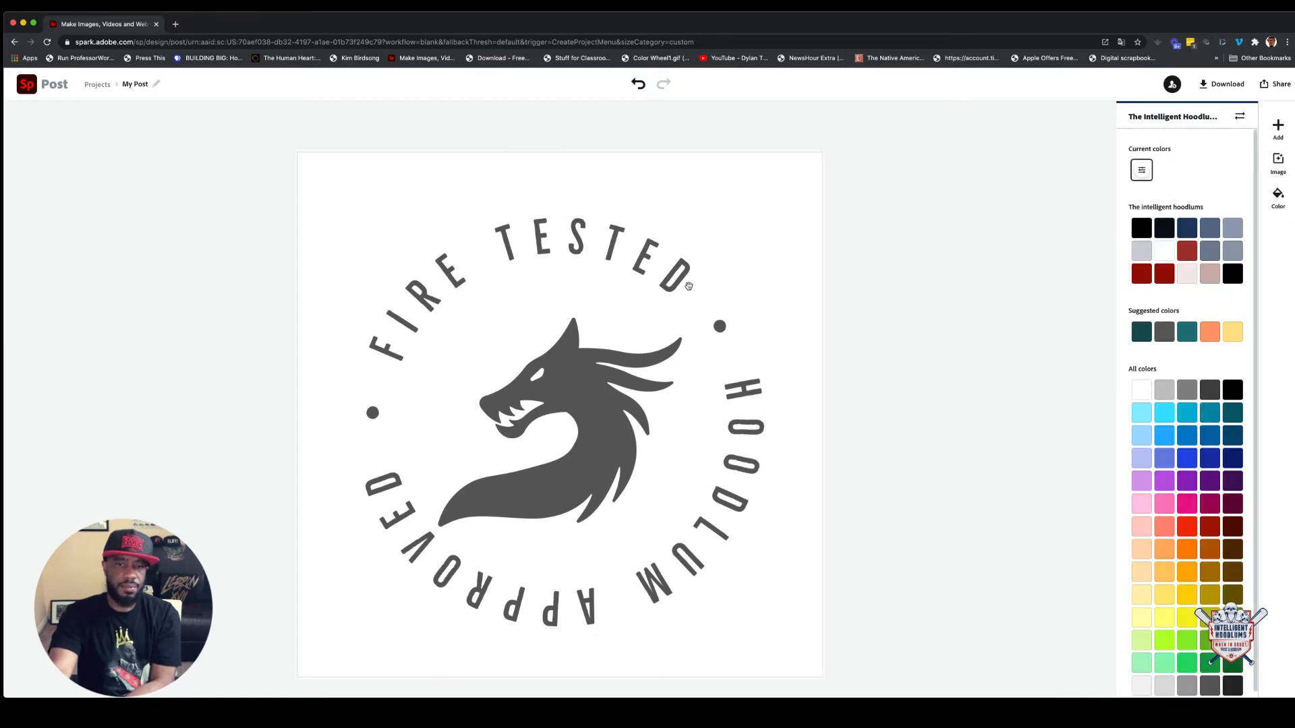
Step: Change the font of the circular text to Bebas Neue Regular
left_click(673, 278)
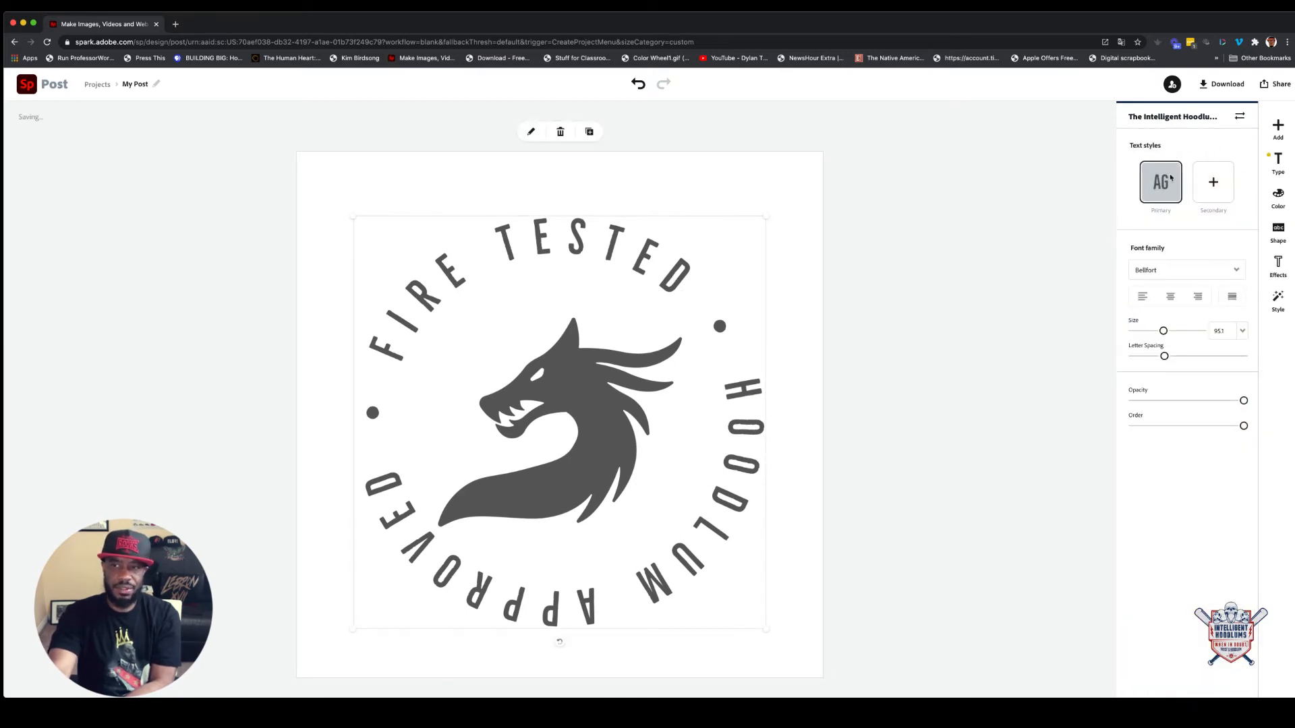
left_click(1177, 275)
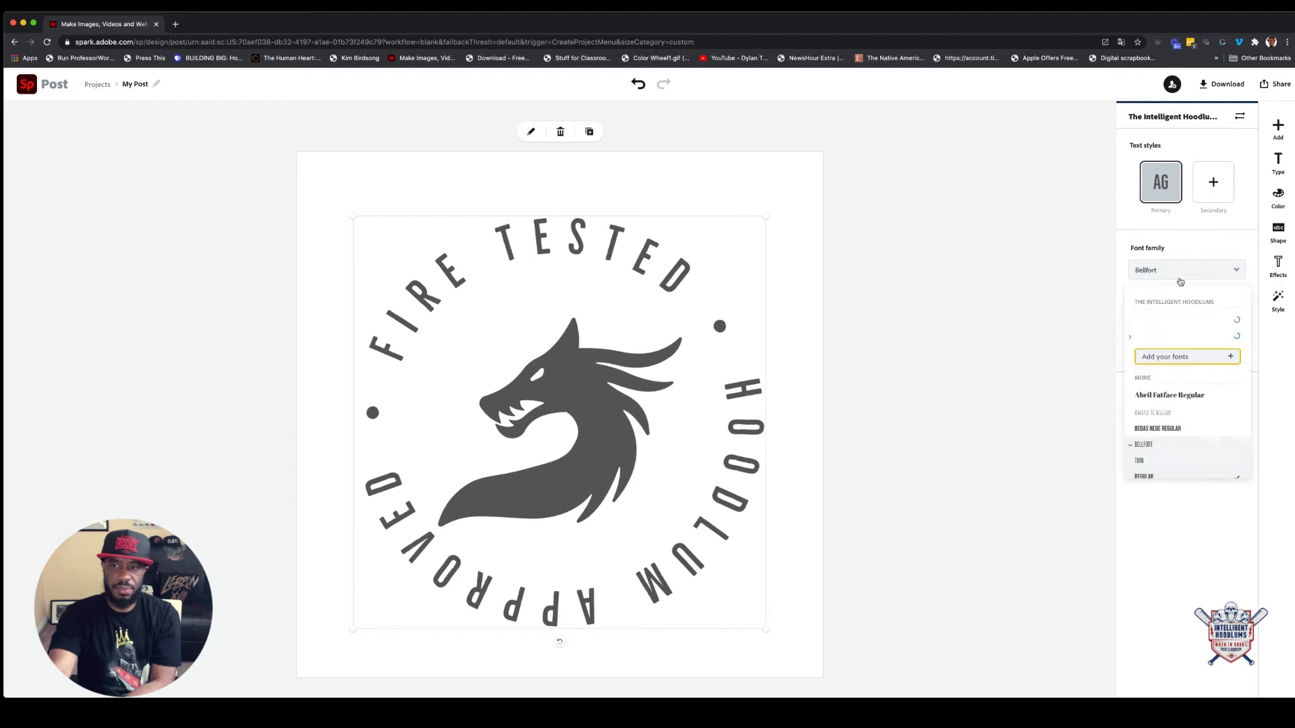
scroll(1180, 384, "down", 1)
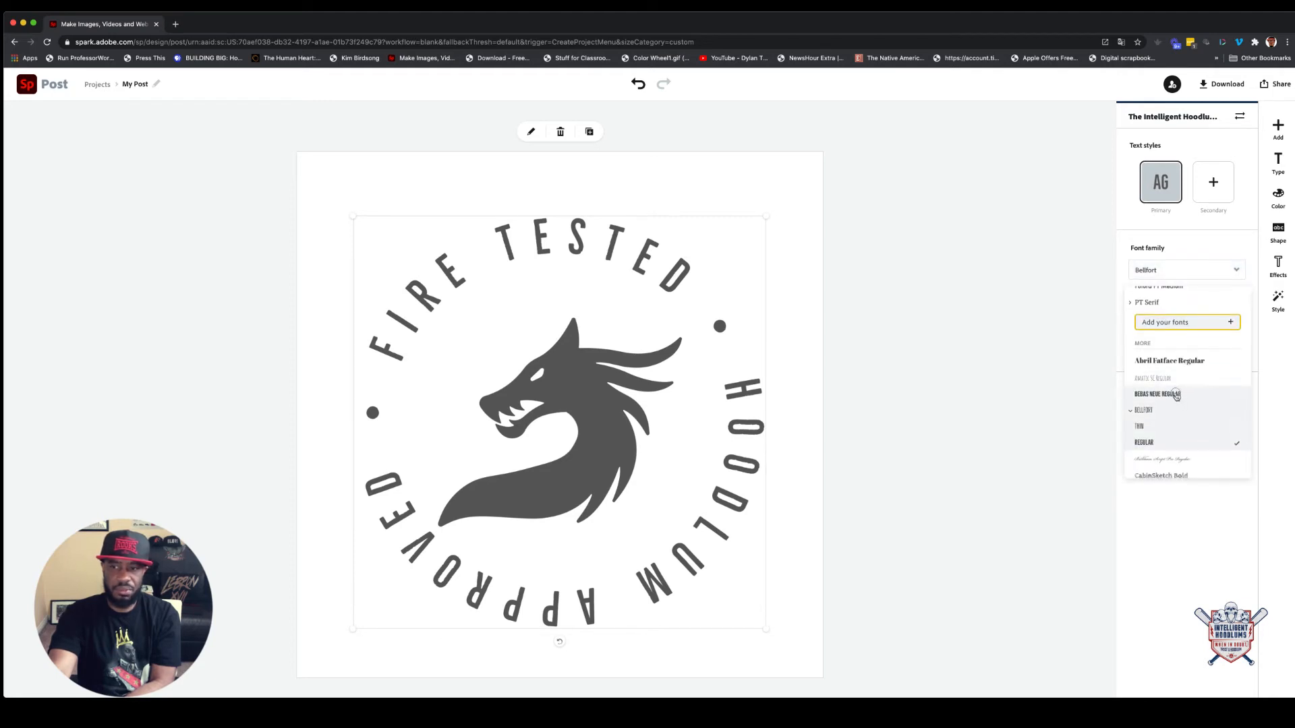
left_click(1184, 396)
scroll(1182, 405, "down", 2)
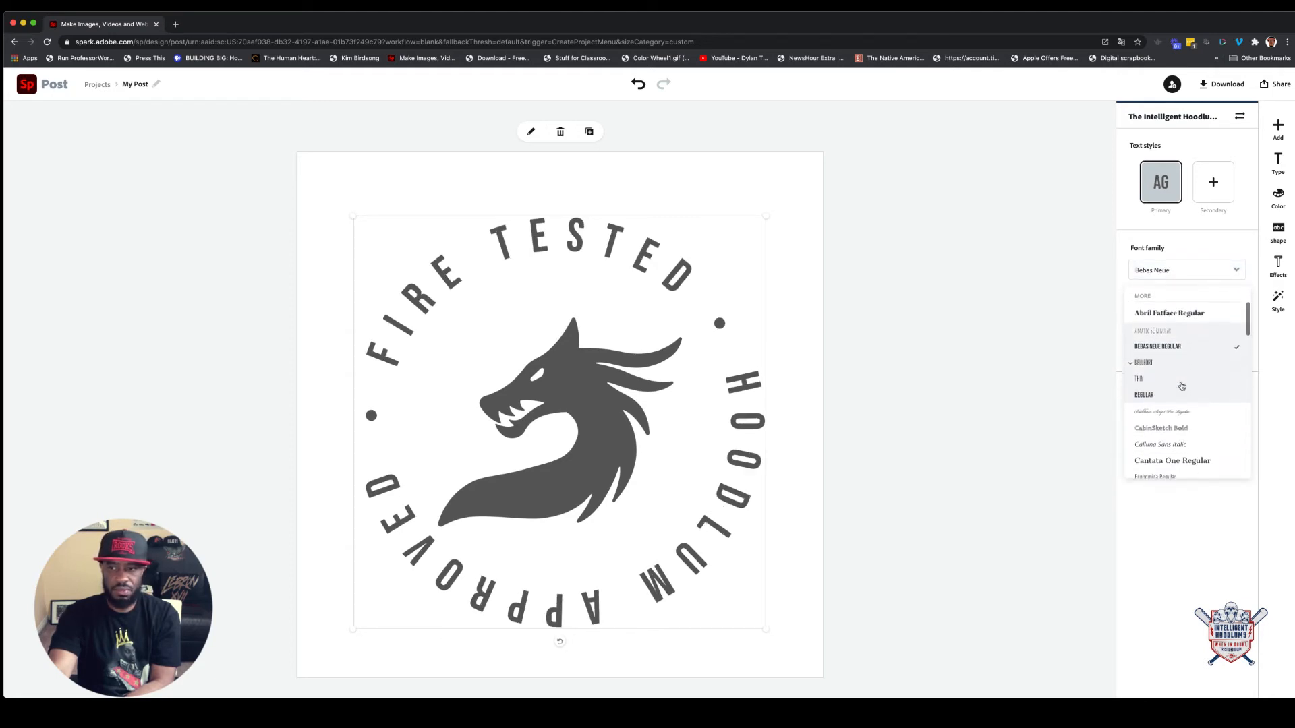
Step: Try CabinSketch Bold and Flood Std Regular on the circular text, settling on the Harman Sans font
left_click(1177, 426)
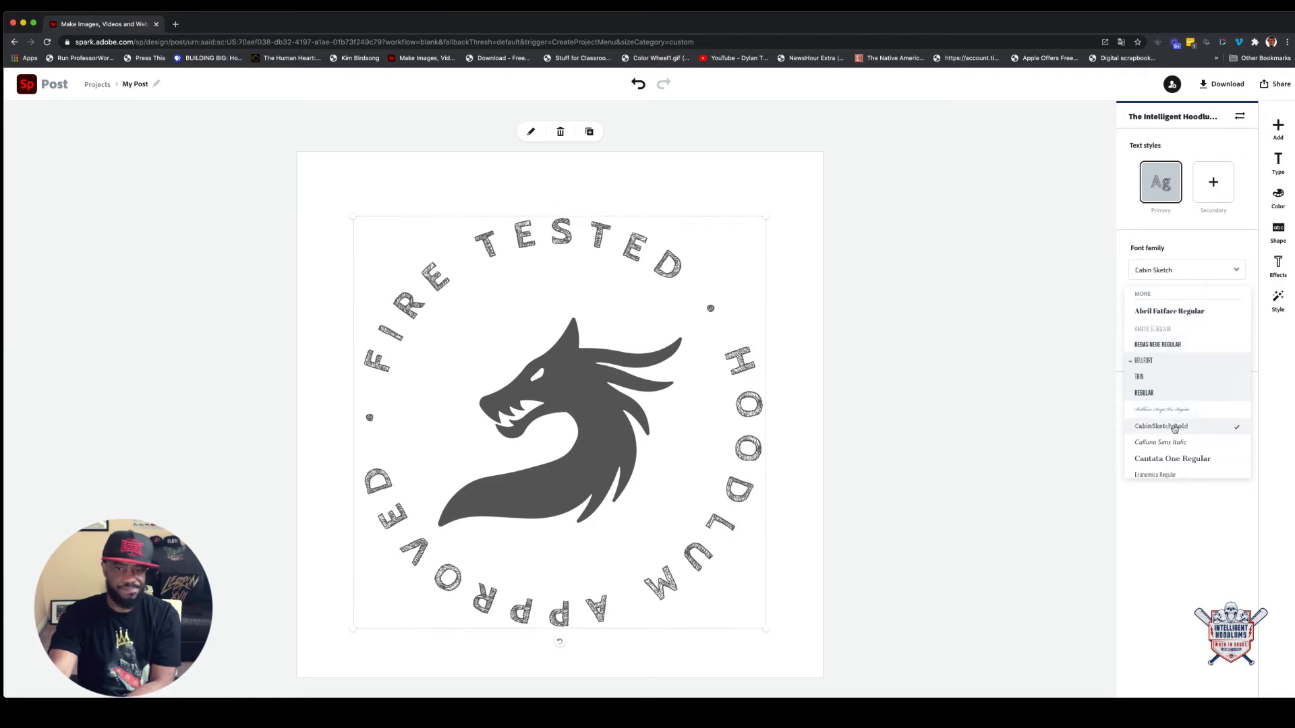
scroll(1179, 411, "down", 2)
scroll(1179, 411, "down", 1)
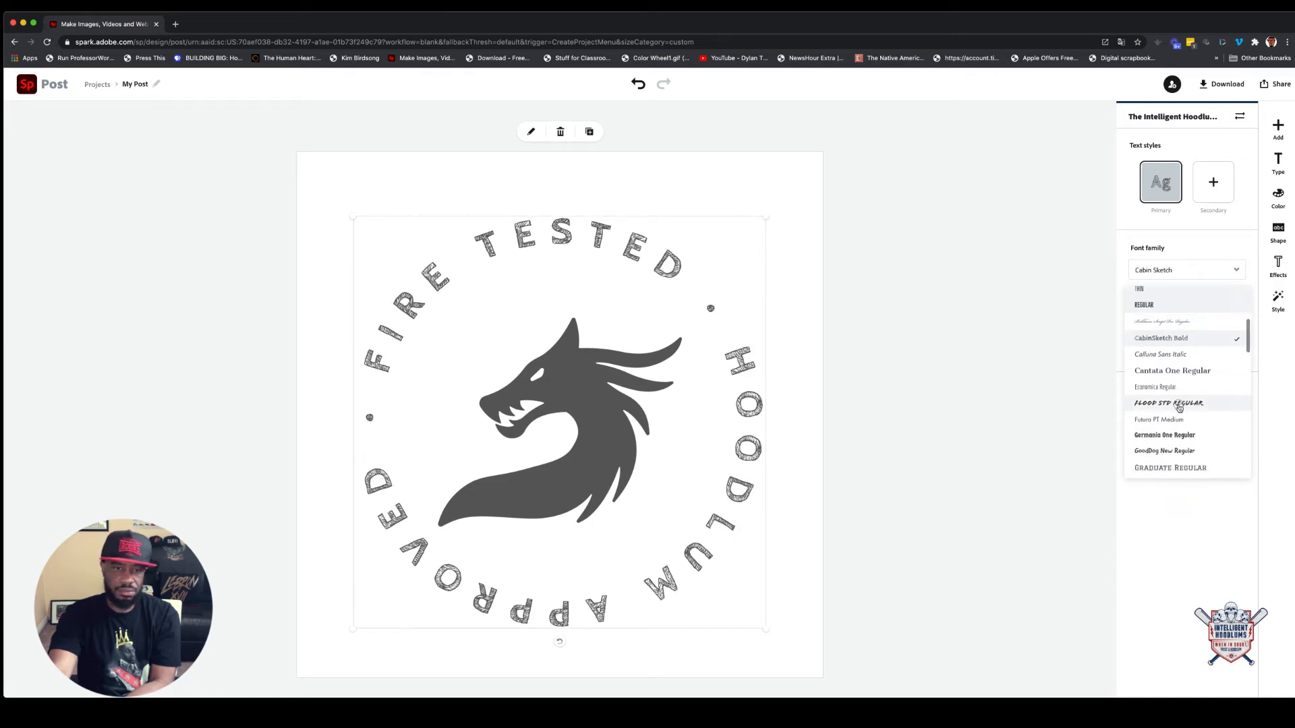
left_click(1179, 408)
scroll(1179, 408, "down", 1)
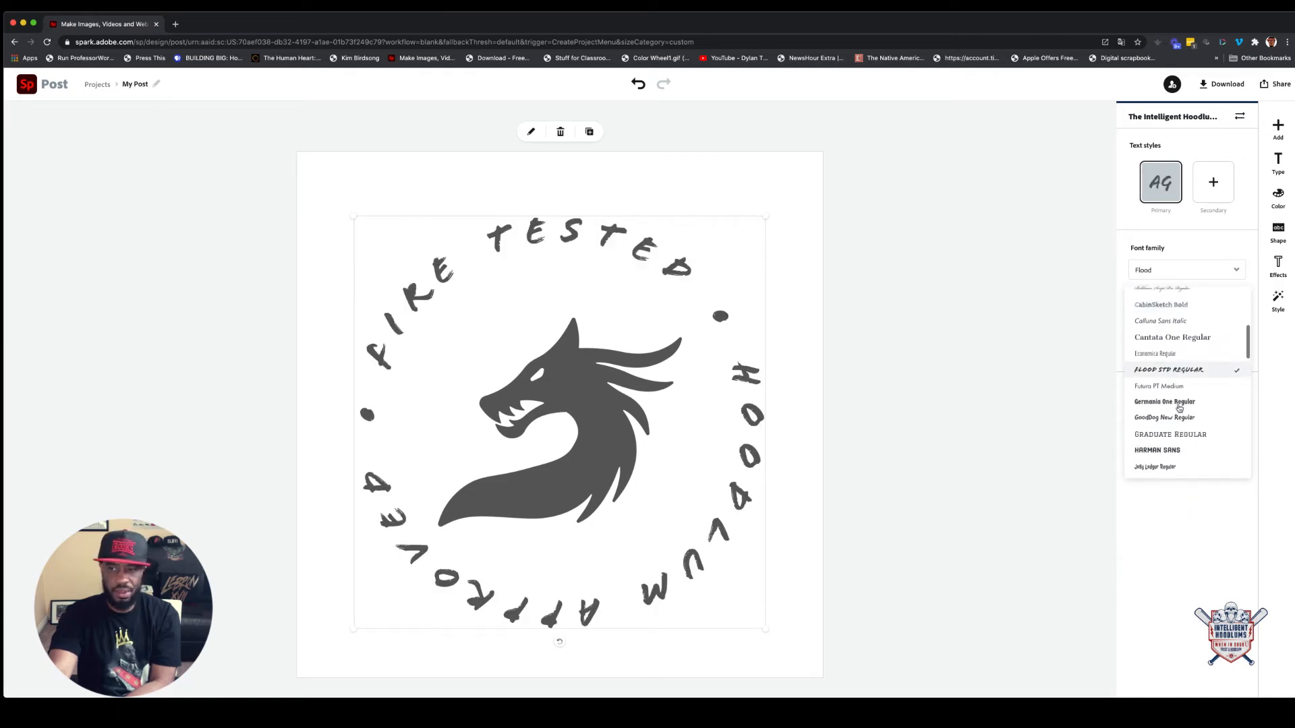
left_click(1180, 440)
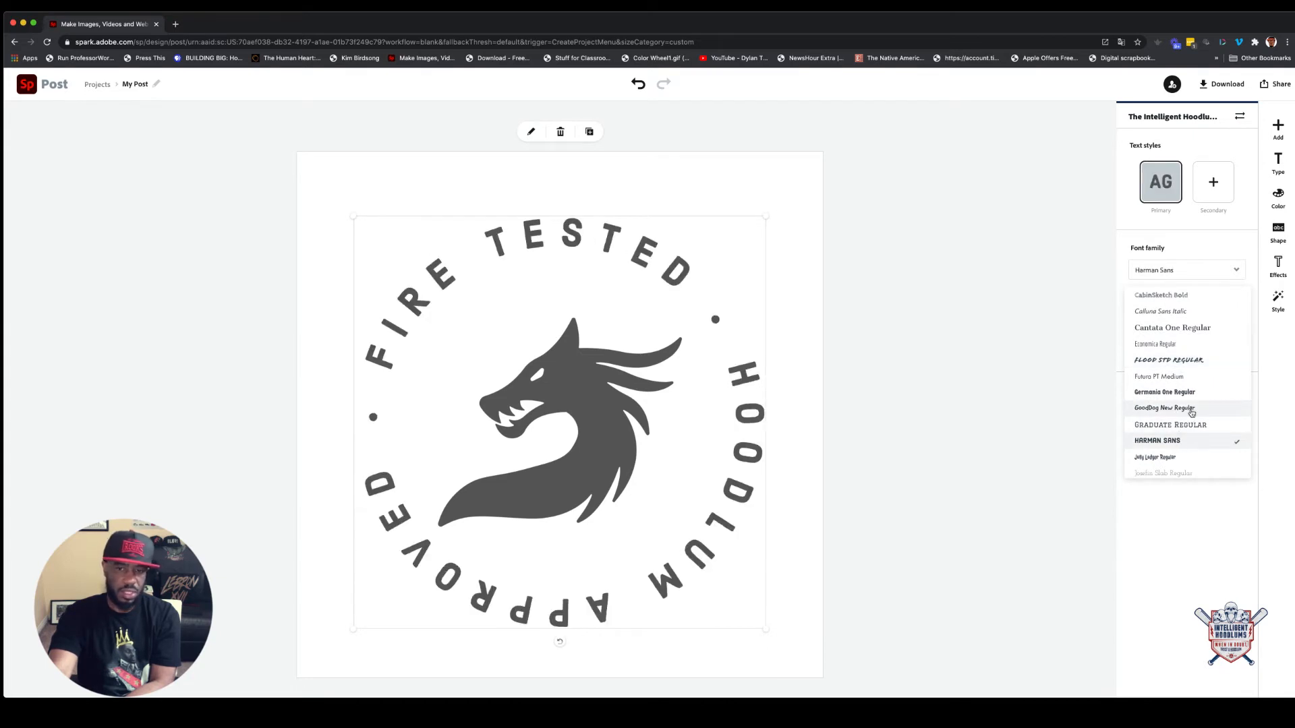
left_click(1202, 244)
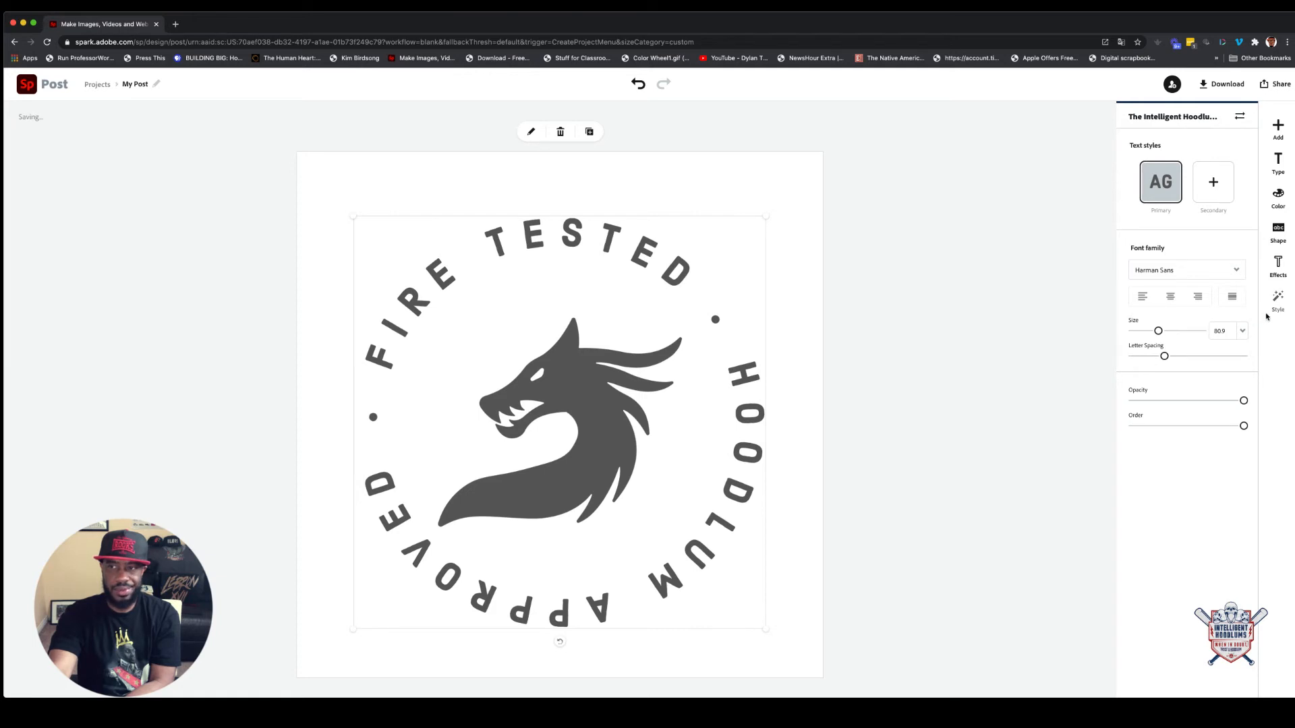
Step: Recolor the circular text with the dark red from The Intelligent Hoodlums brand colors
left_click(1278, 197)
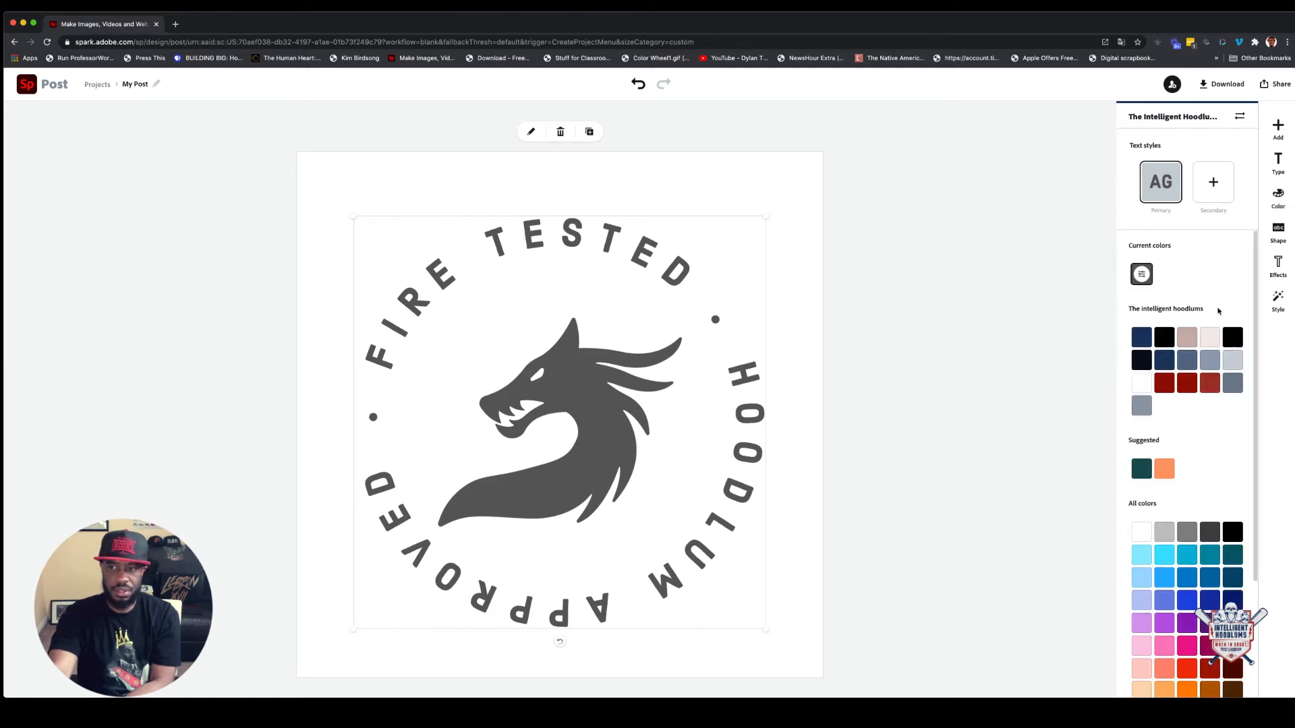
left_click(1187, 384)
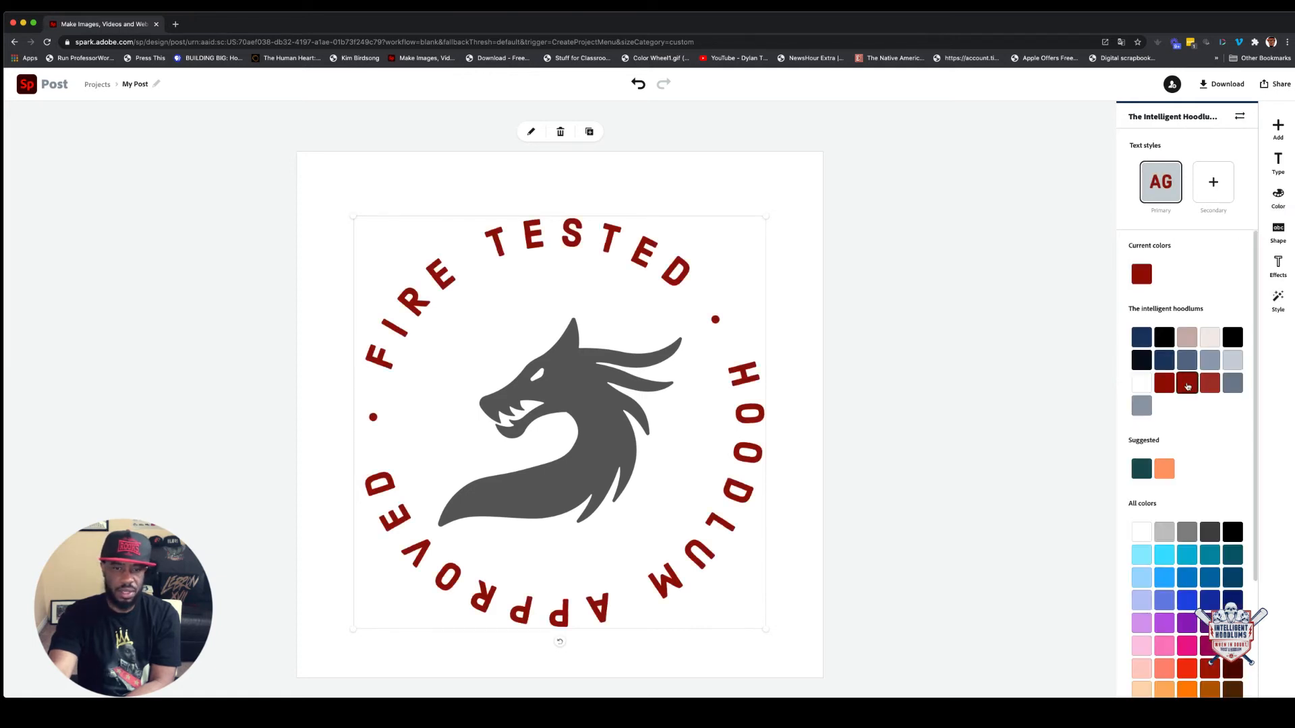
left_click(986, 414)
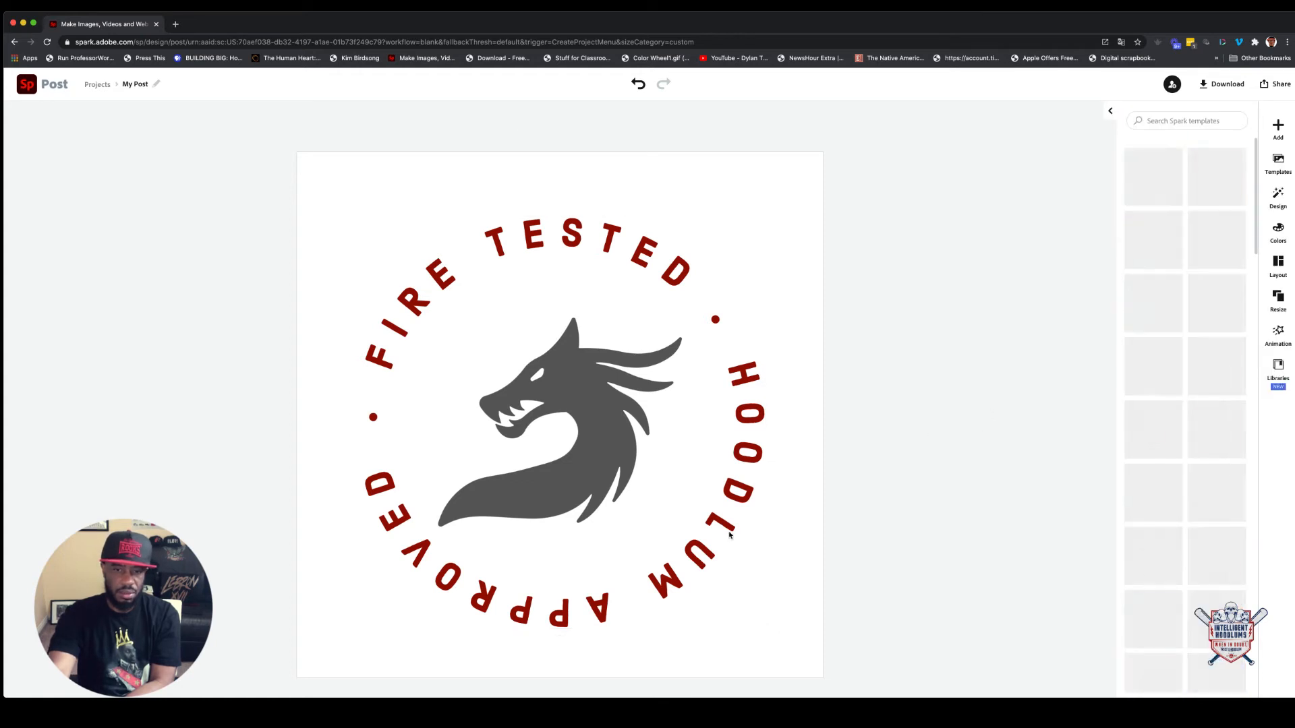
Step: Rotate the circular text slightly clockwise so that "Fire Tested" sits more centrally above the dragon
left_click(742, 588)
left_click_drag(560, 645, 512, 645)
left_click(765, 618)
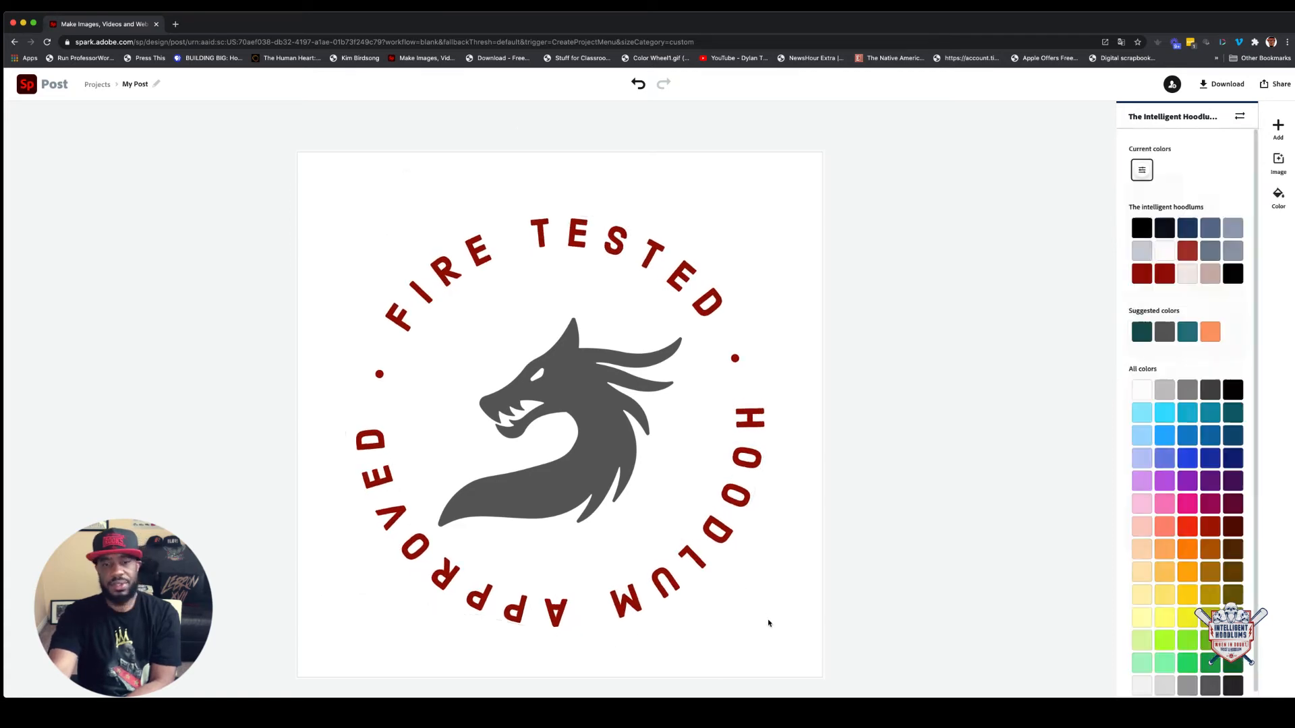
left_click(928, 516)
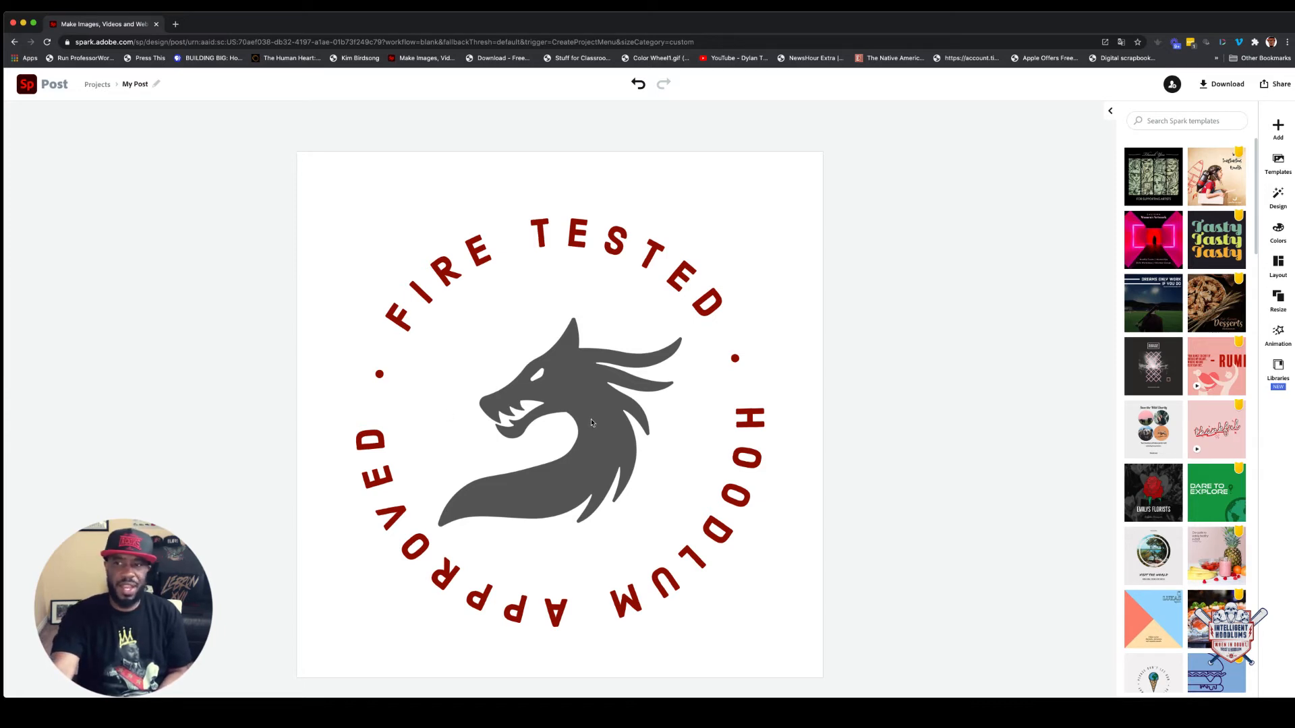
Step: Download the logo as a PNG with a transparent background
left_click(1204, 84)
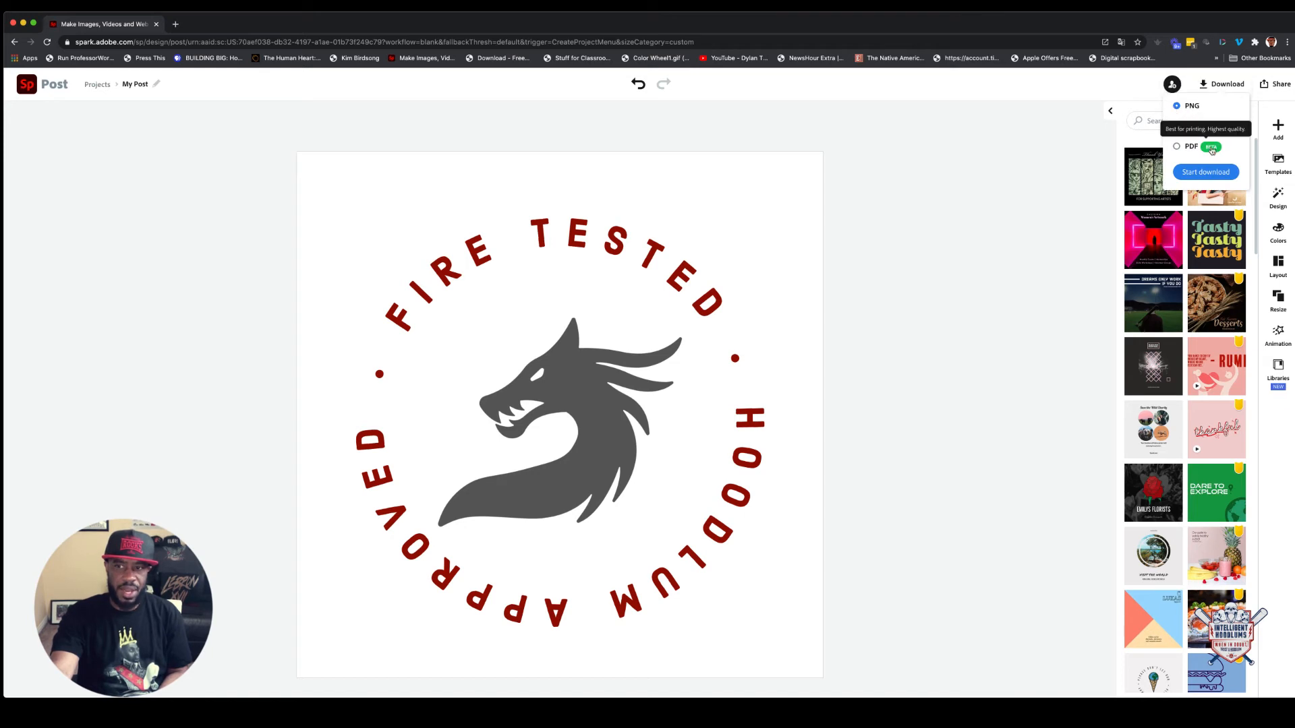
left_click(1205, 172)
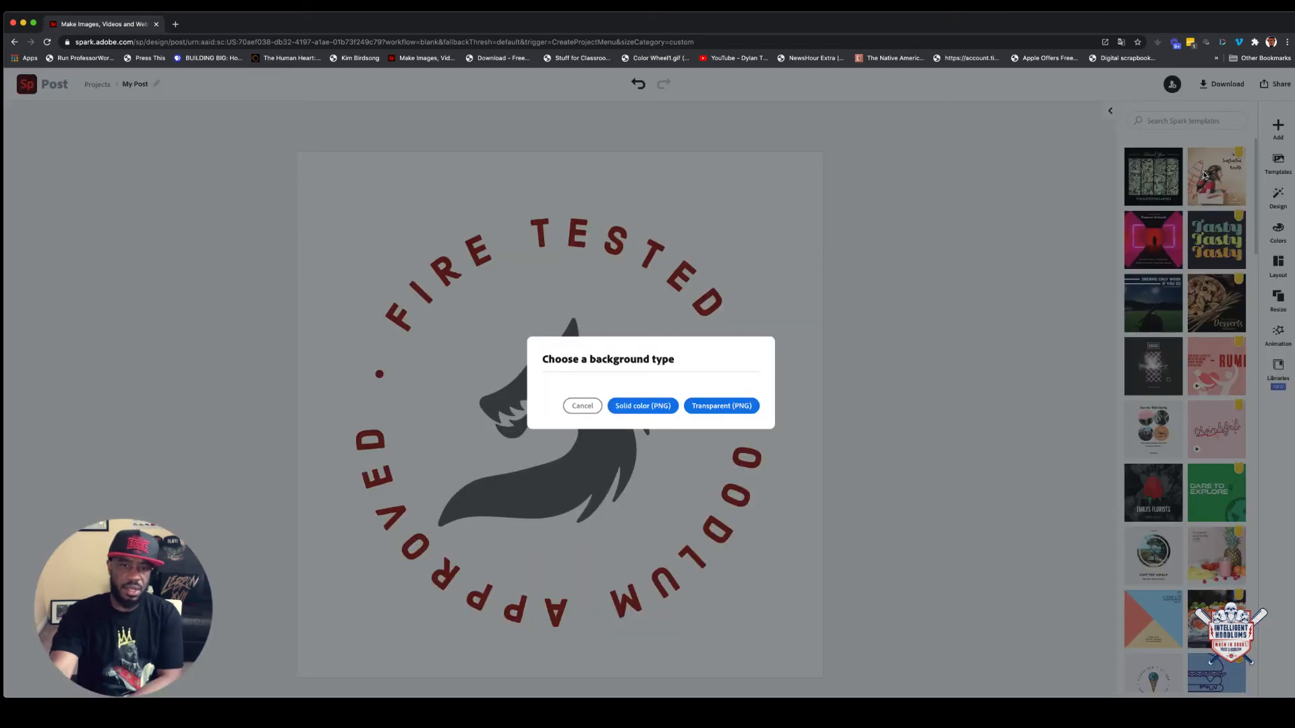
left_click(725, 407)
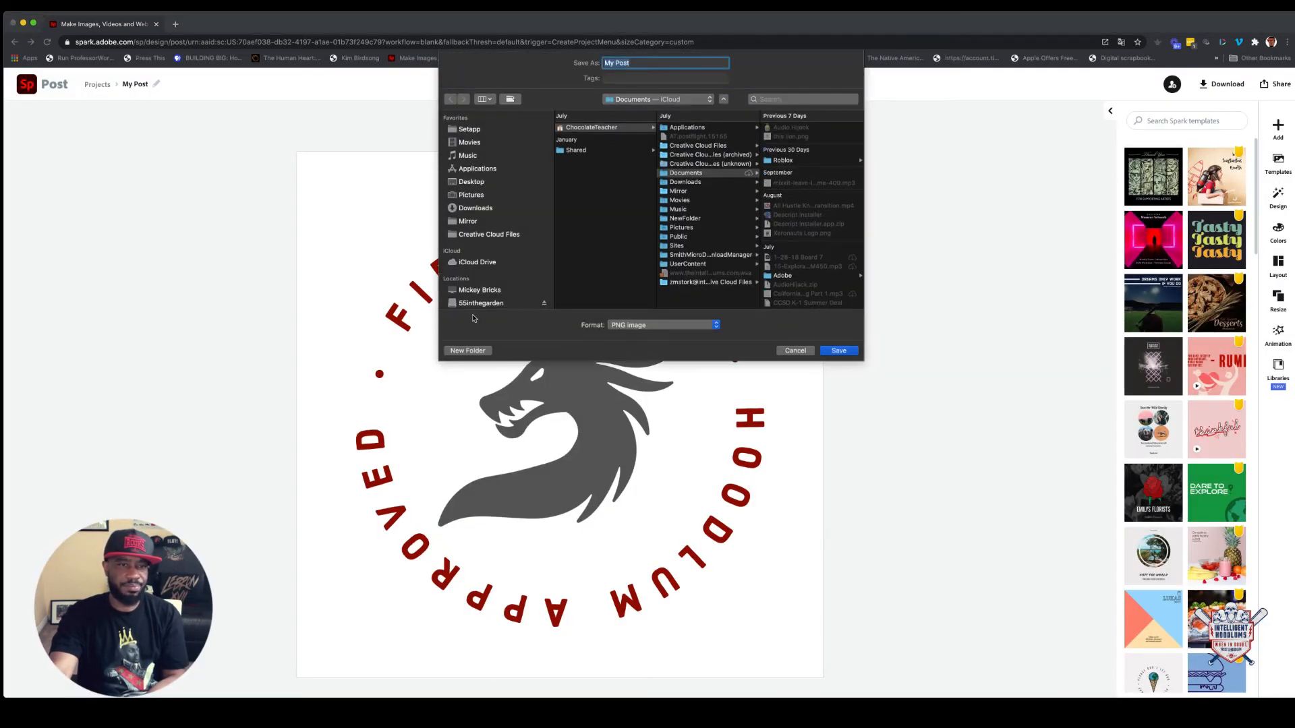
Step: Save the PNG under the name firetested on the 55inthegarden drive
scroll(489, 277, "down", 5)
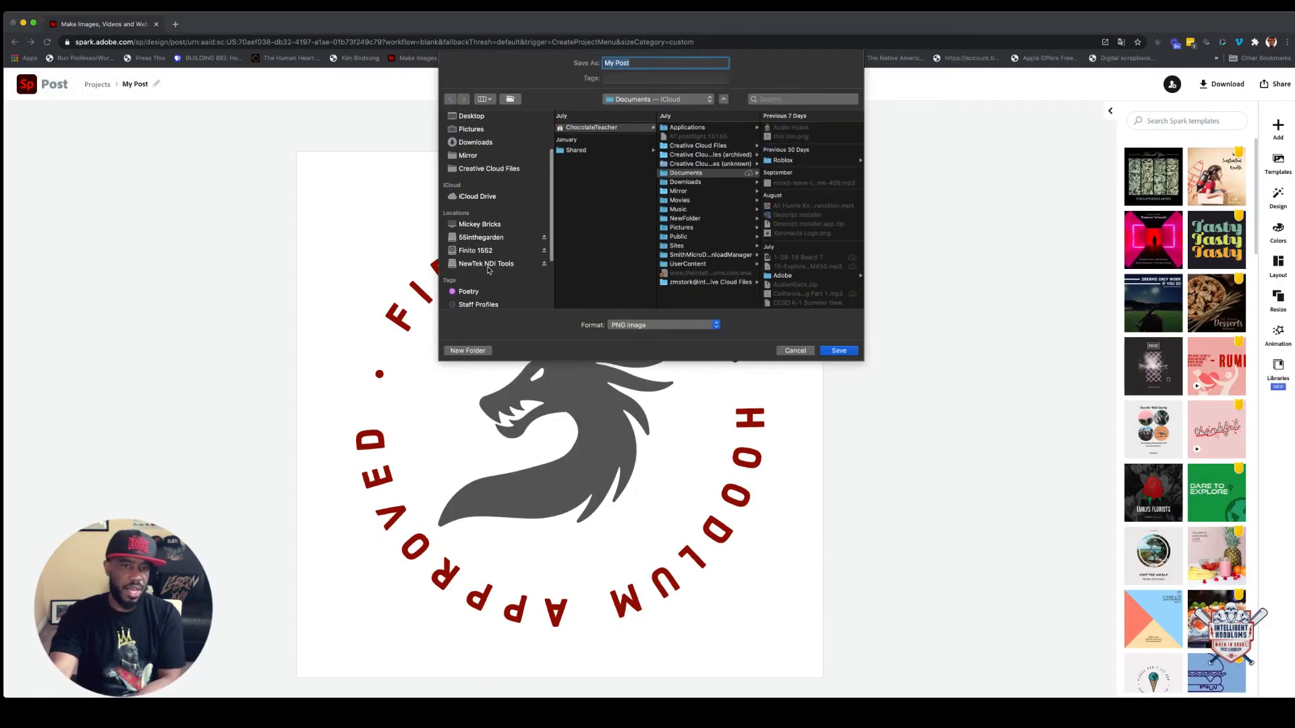
left_click(481, 234)
type("filetested")
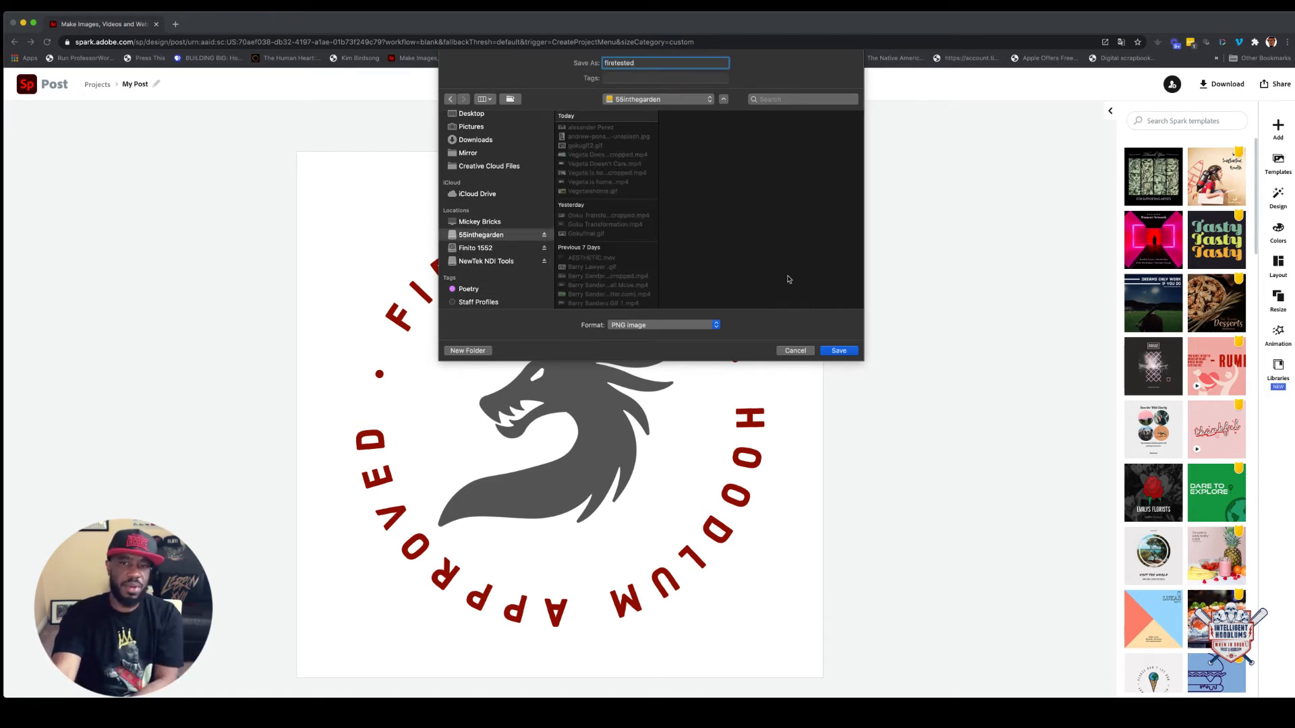
left_click(838, 351)
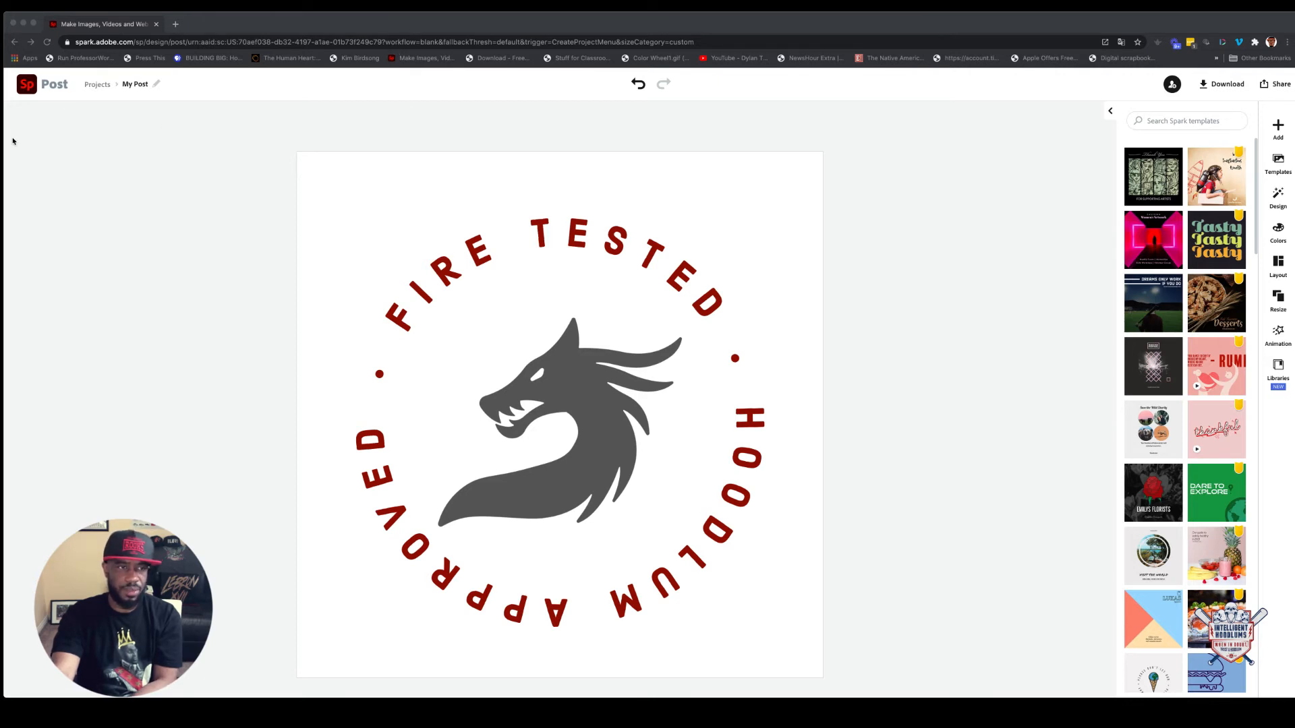
left_click(160, 181)
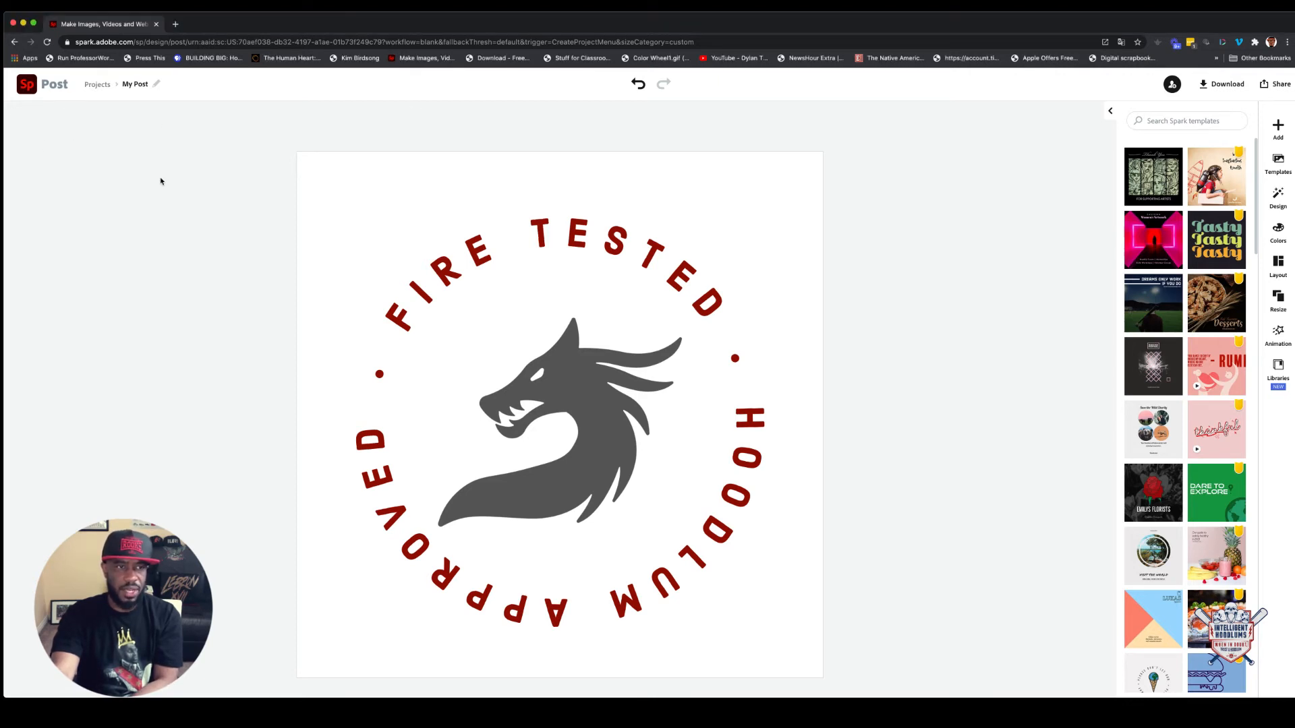
Step: Leave the post editor and start creating a new brand from the Brands page
left_click(27, 84)
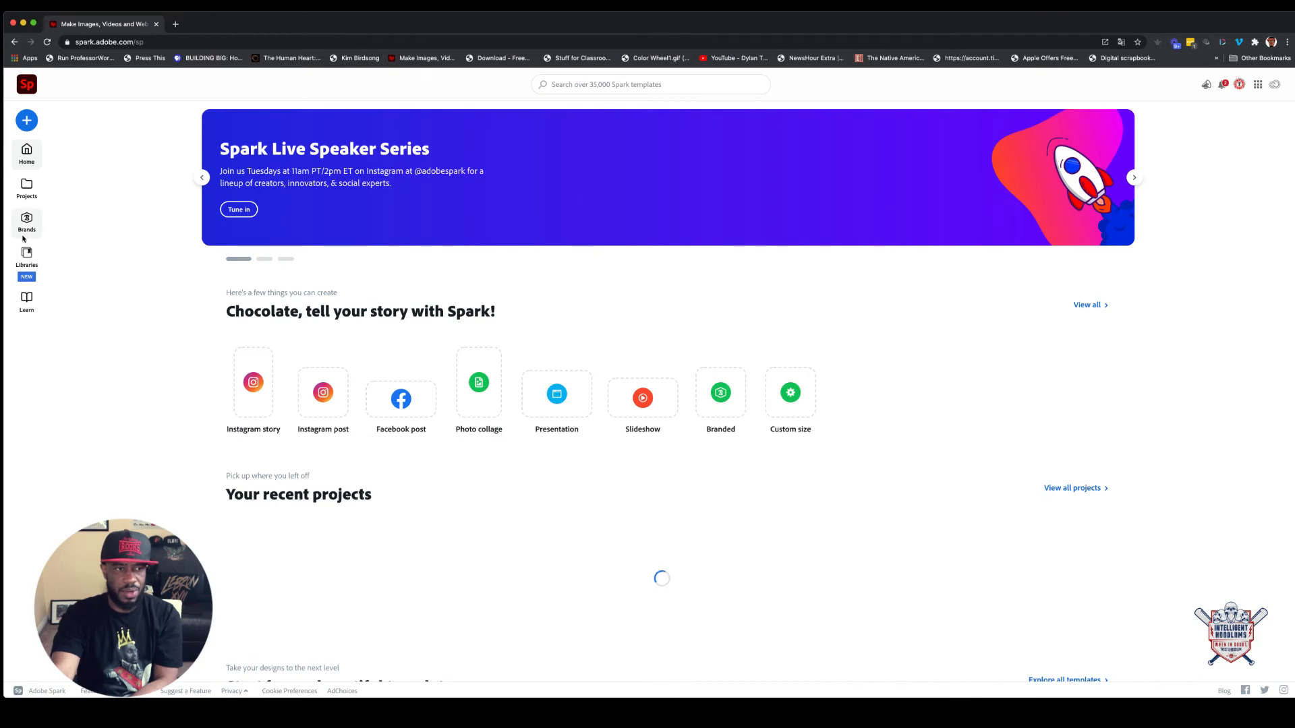
left_click(27, 222)
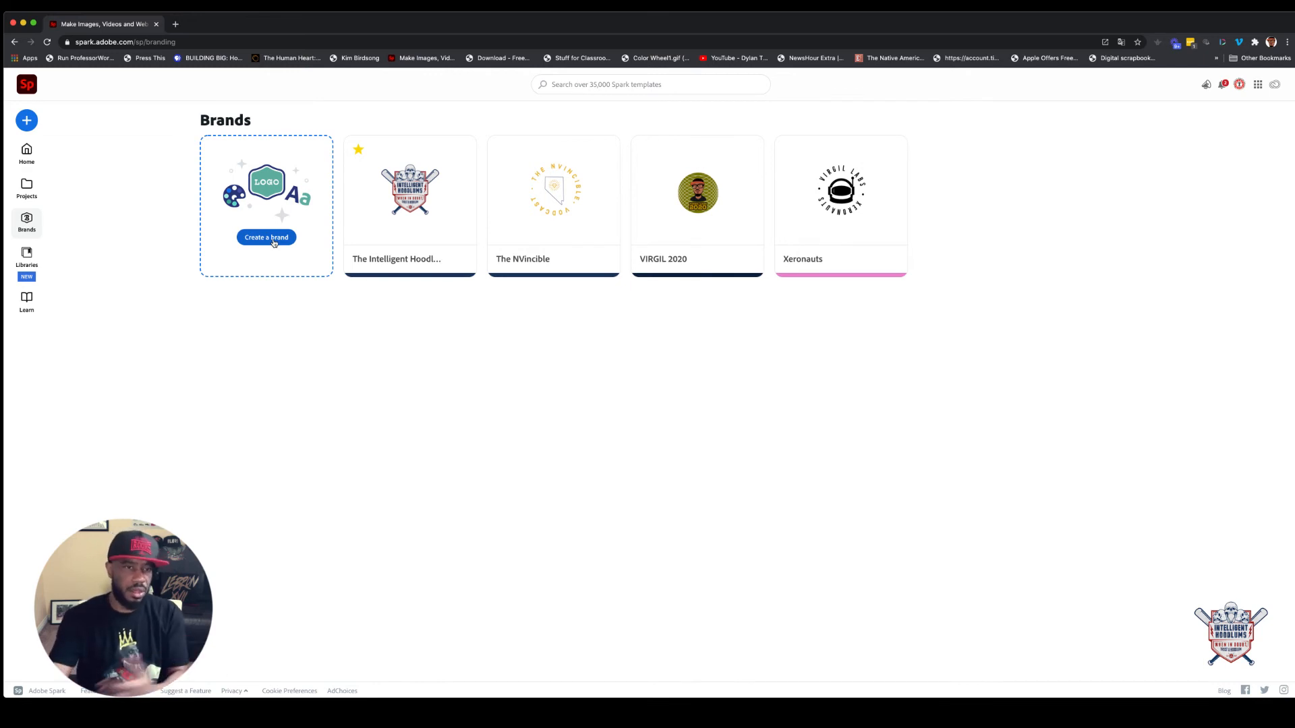
left_click(268, 241)
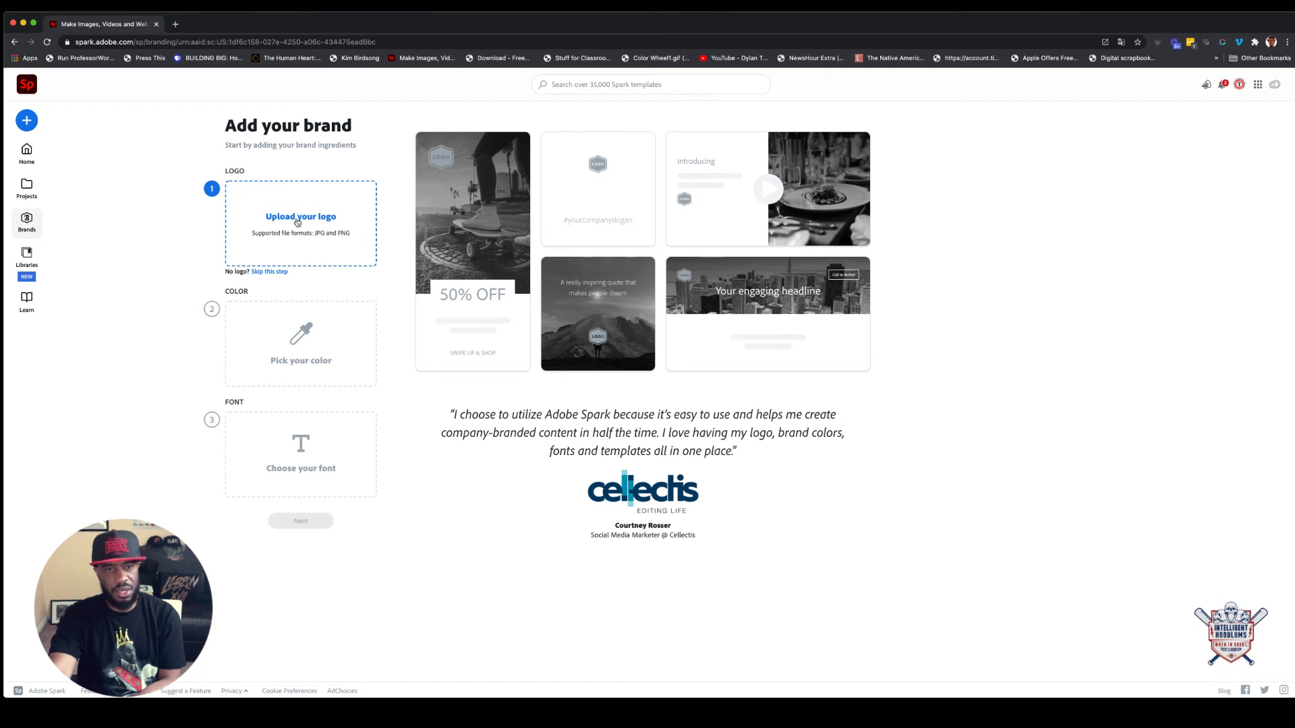
Step: Search the computer for "firetested" and upload firetested.png as the brand's logo
left_click(370, 243)
left_click(767, 60)
type("rie")
key("BackSpace")
key("BackSpace")
key("BackSpace")
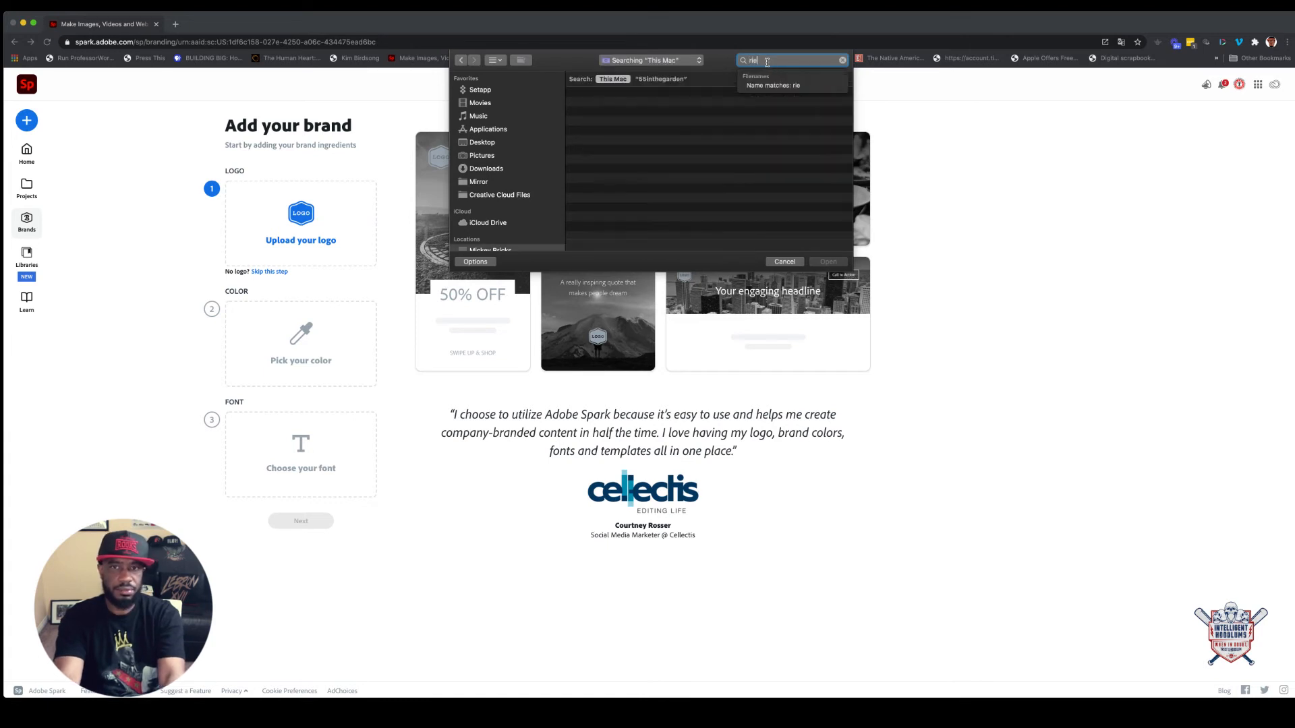
type("firetested")
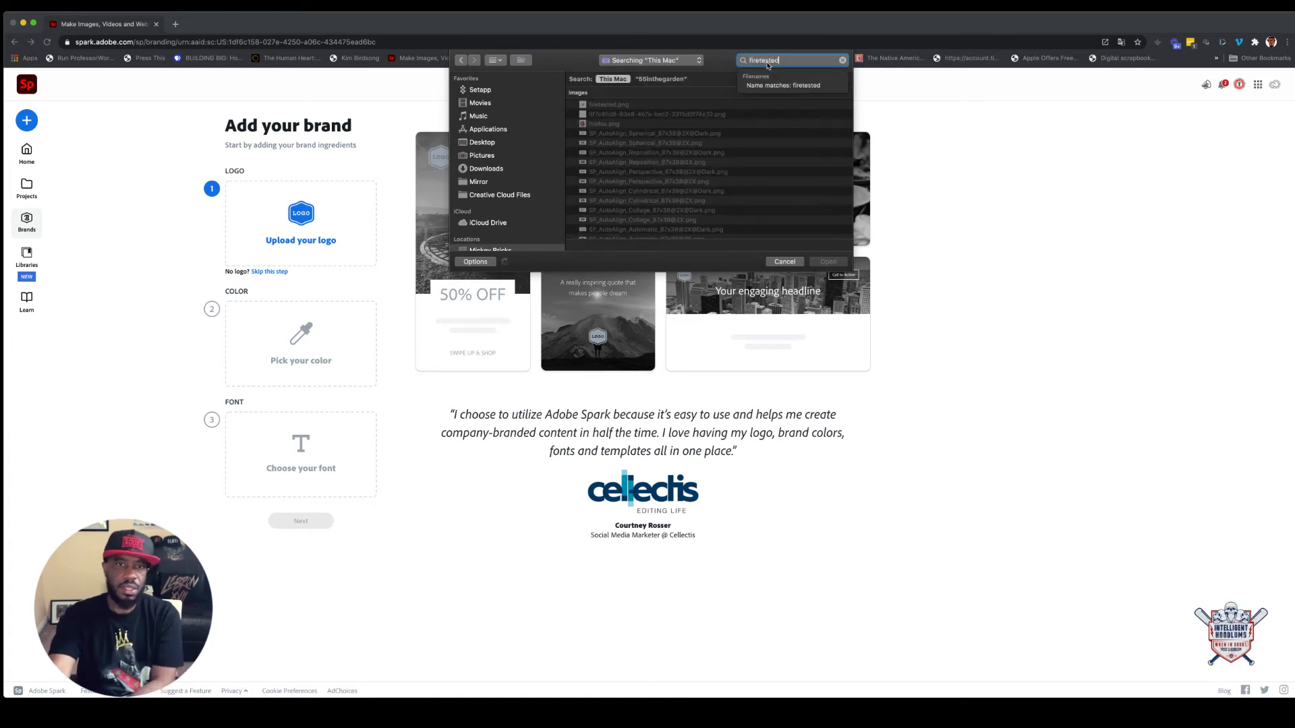
left_click(664, 106)
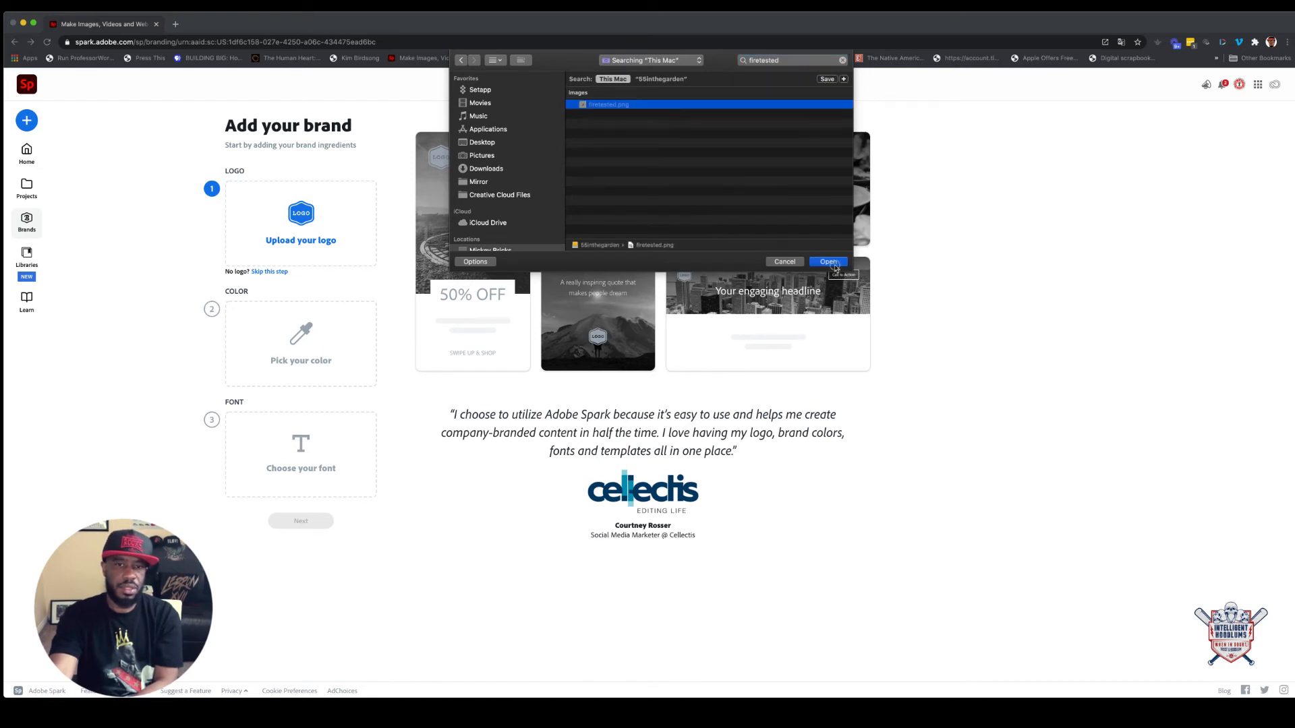
left_click(831, 263)
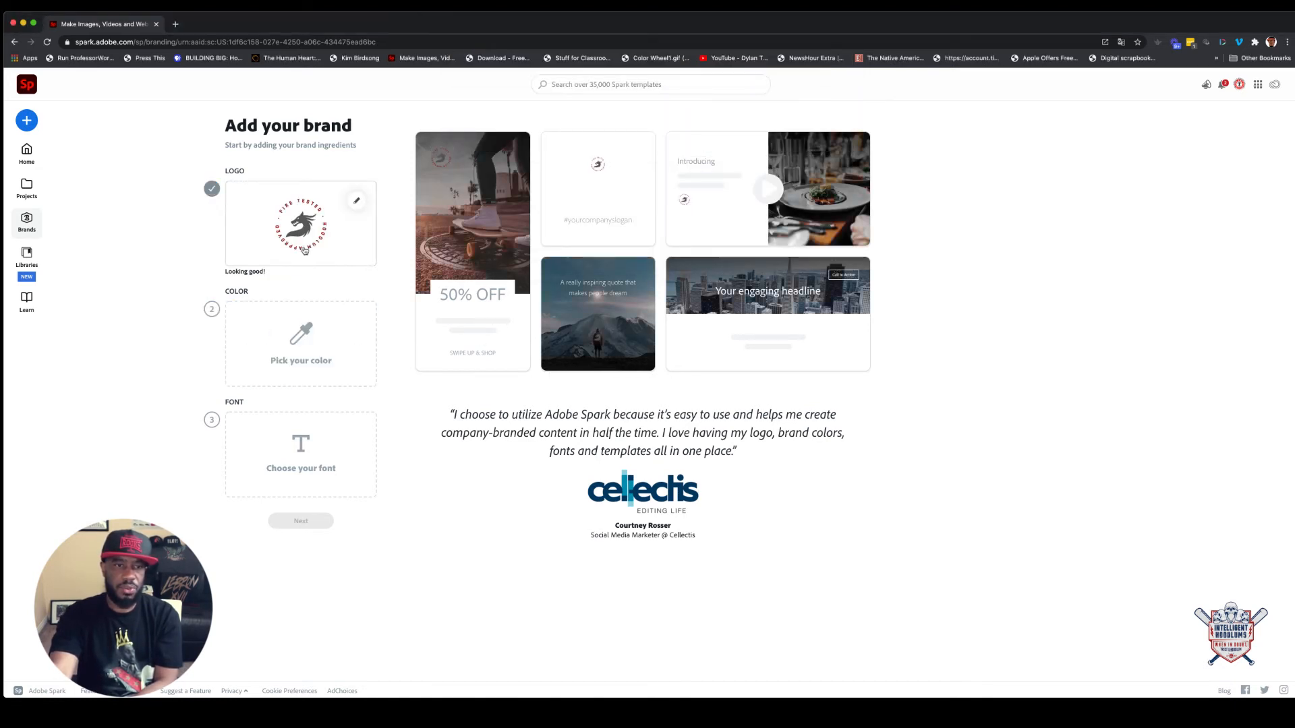
Step: Set the brand color to #BF4040 and the brand font to Acumin Pro Semi Condensed Light
left_click(302, 337)
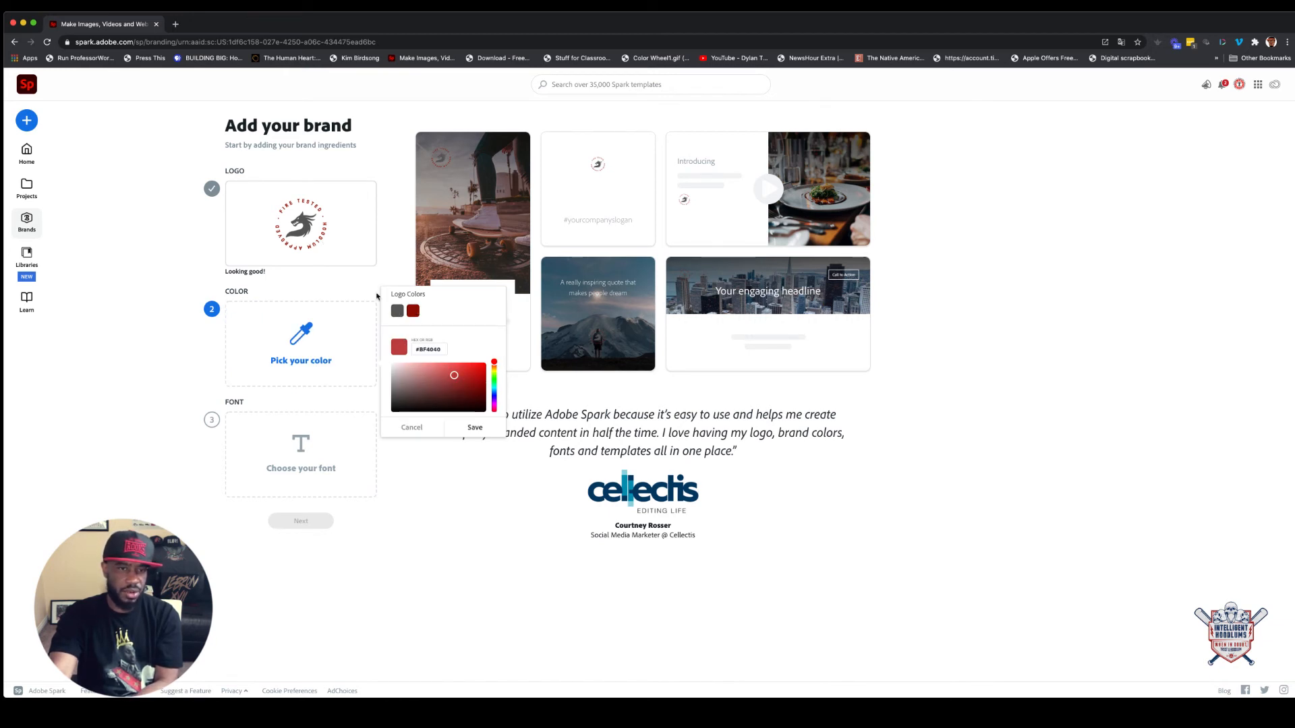
left_click(475, 428)
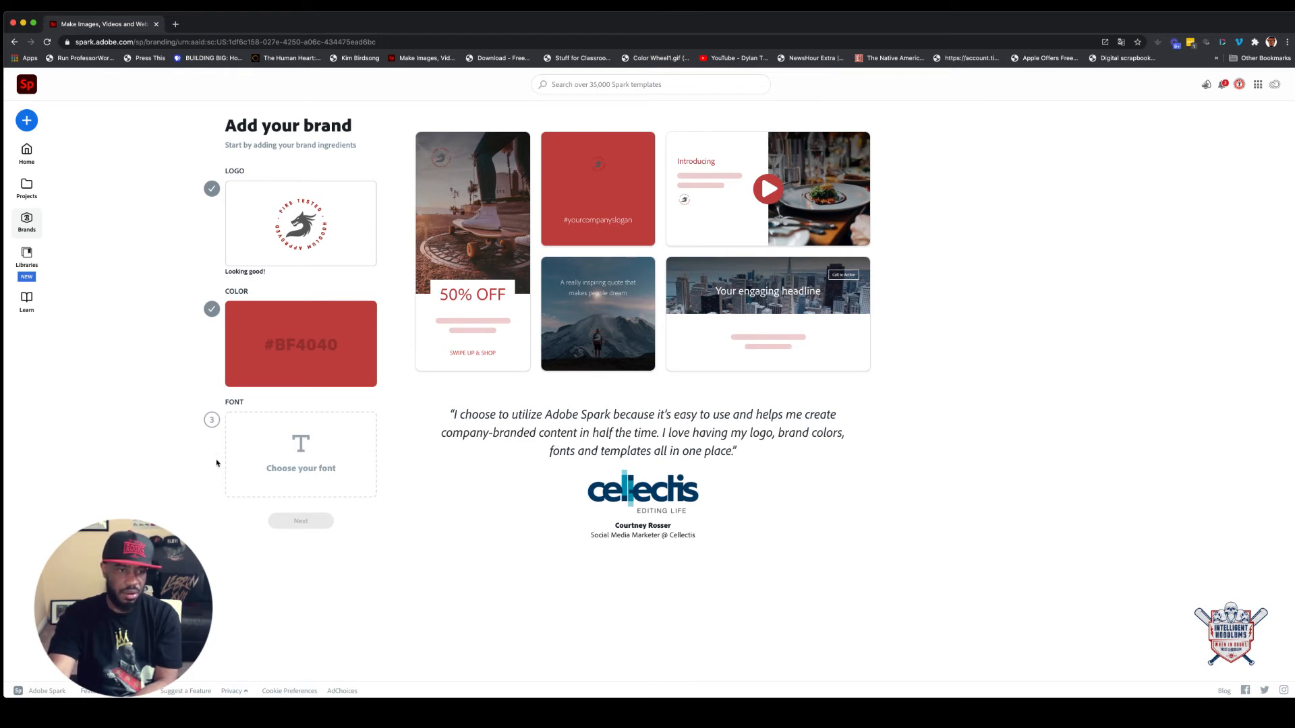
left_click(361, 446)
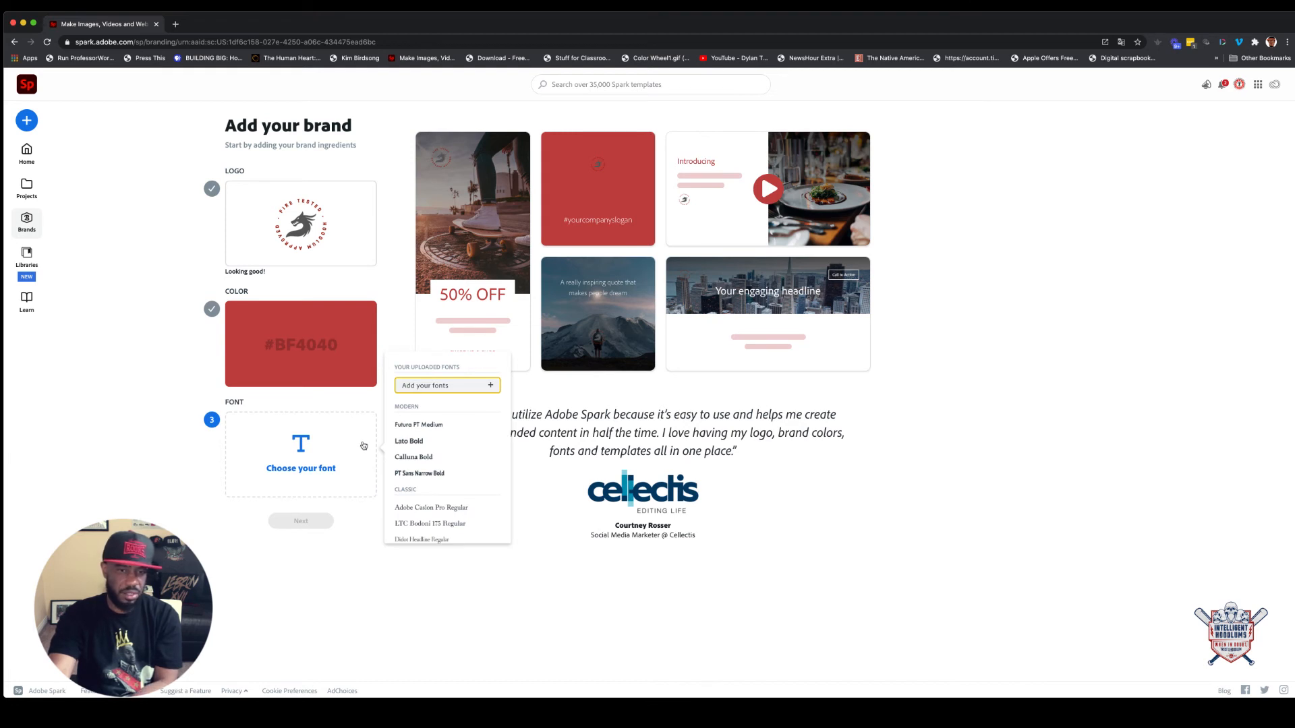
scroll(435, 415, "down", 2)
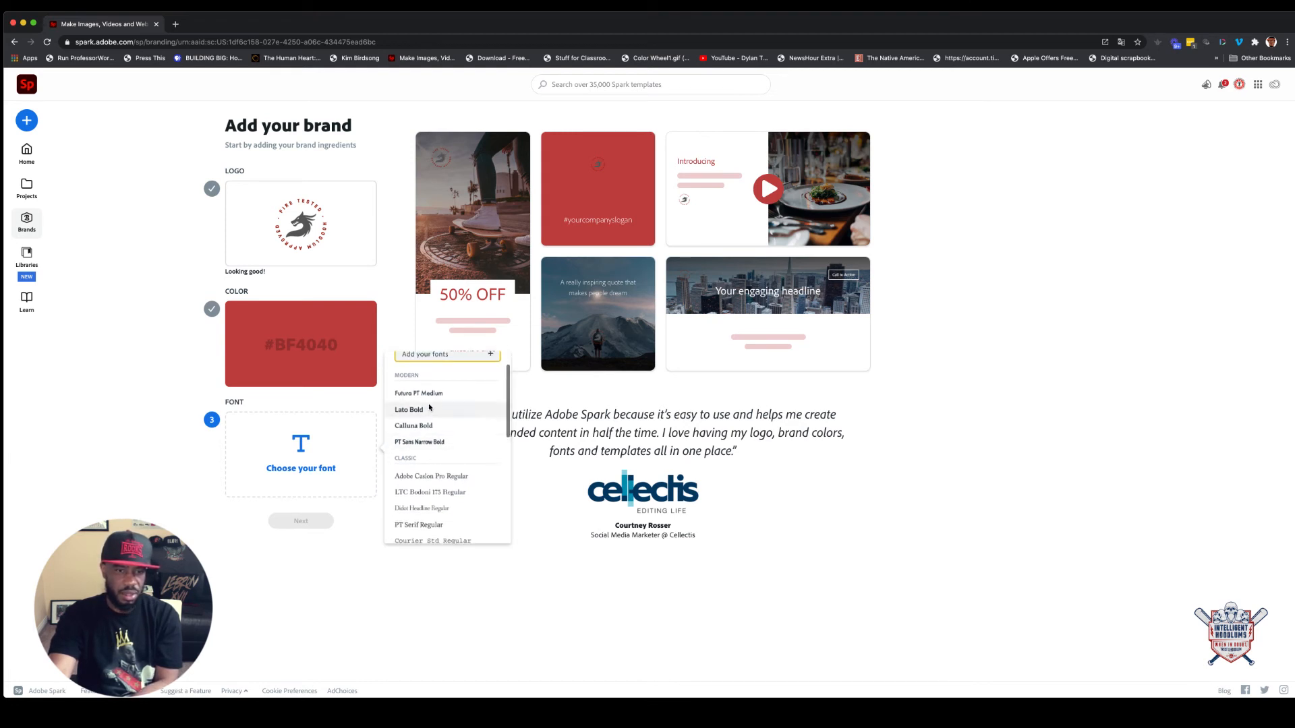
scroll(430, 413, "down", 5)
scroll(432, 421, "down", 3)
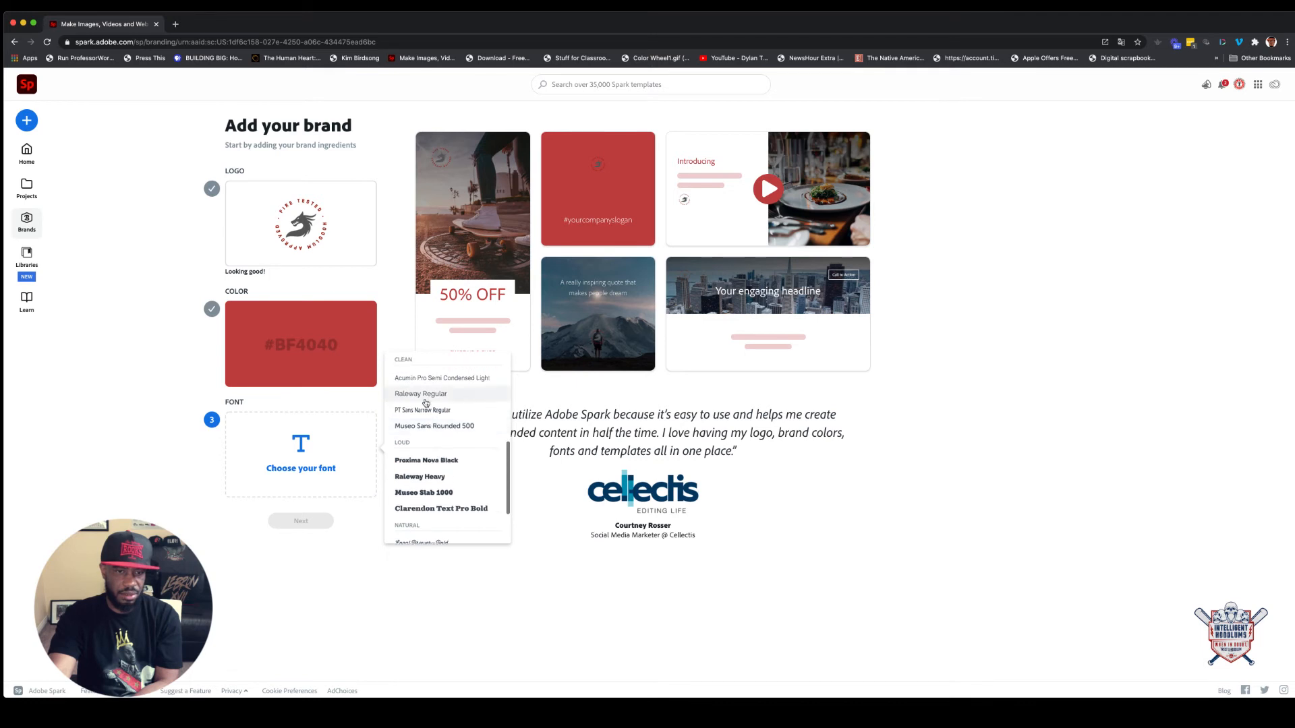
left_click(426, 377)
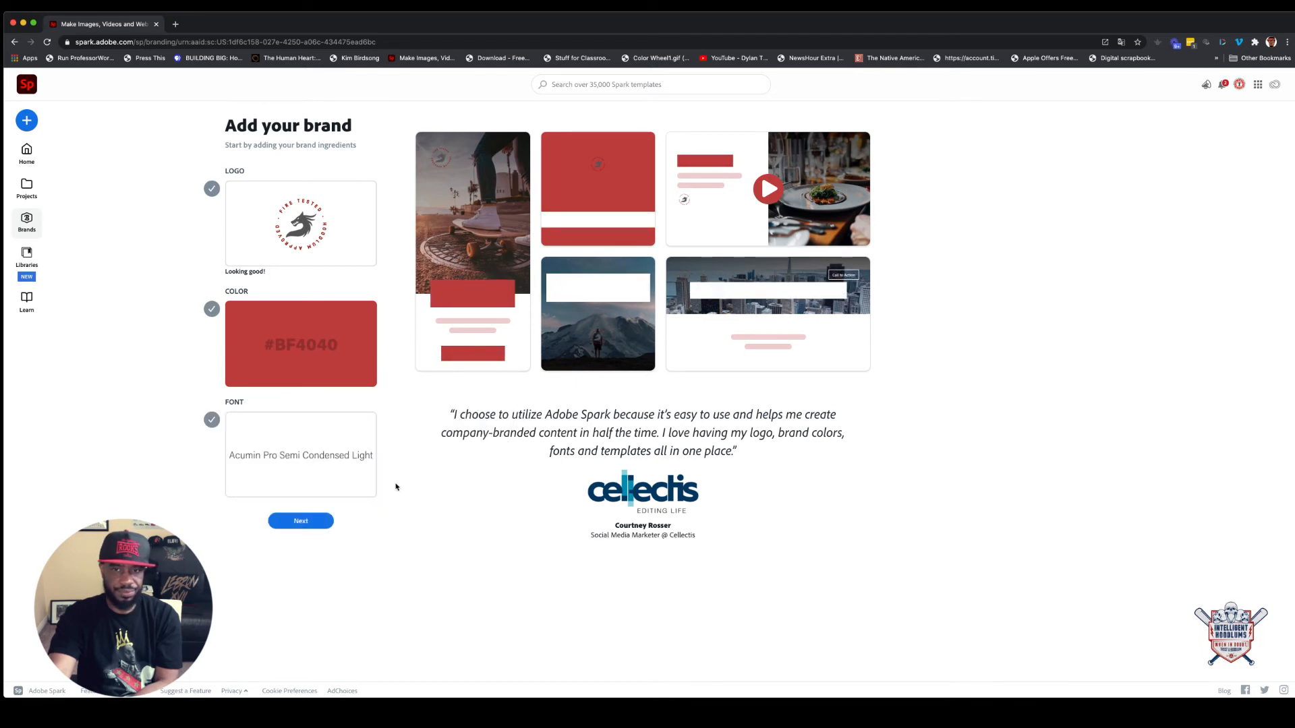
Step: Name the brand "Fire Tested" and create it
left_click(325, 515)
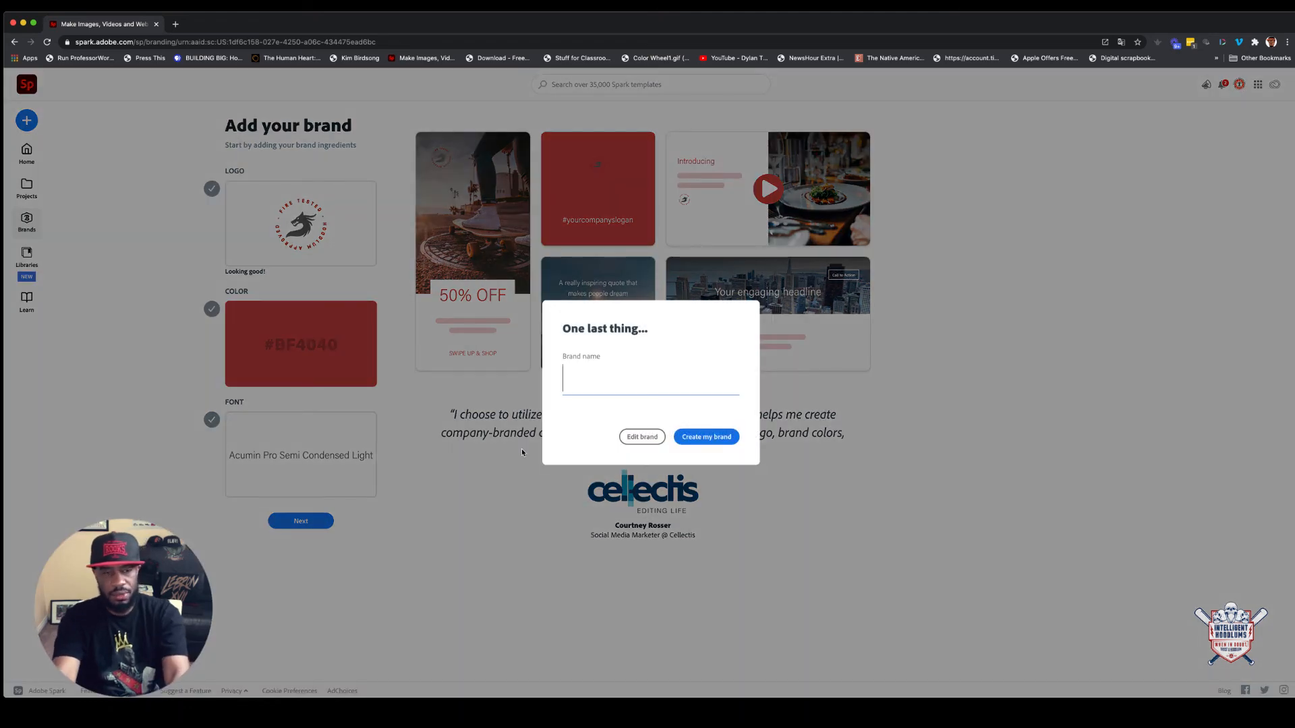
type("Fire Tested")
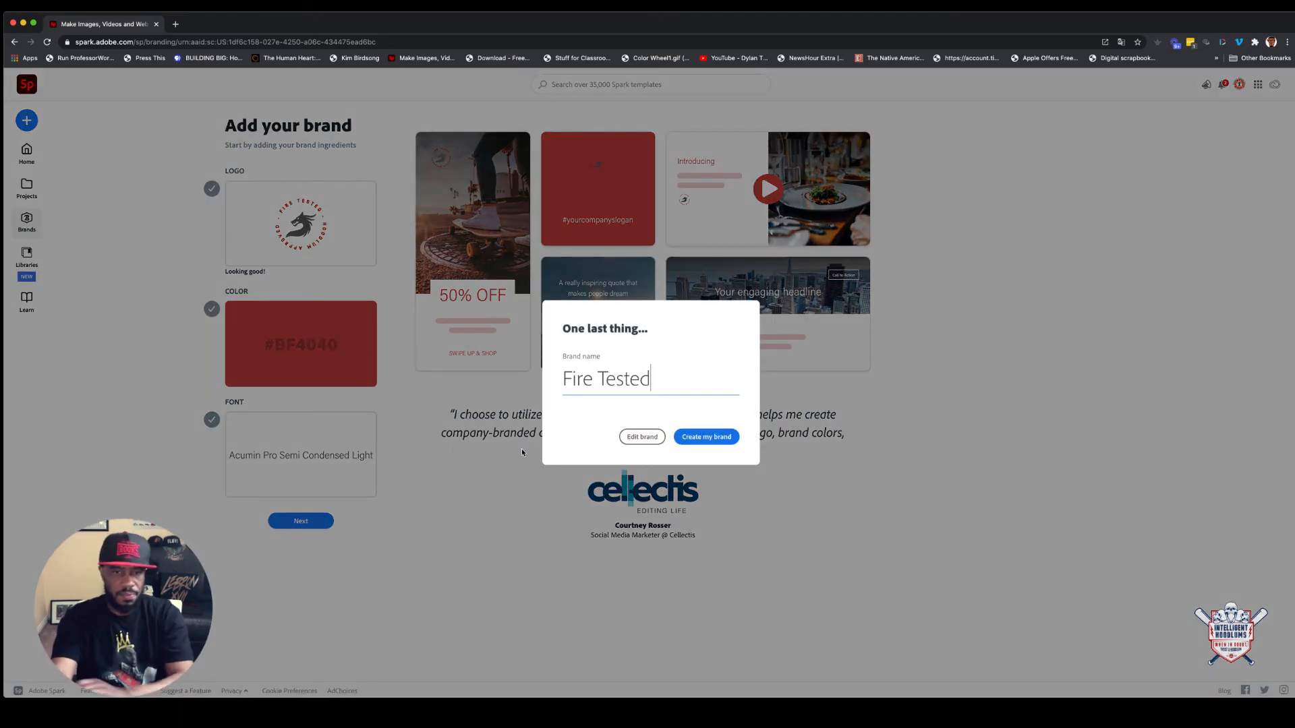
left_click(714, 442)
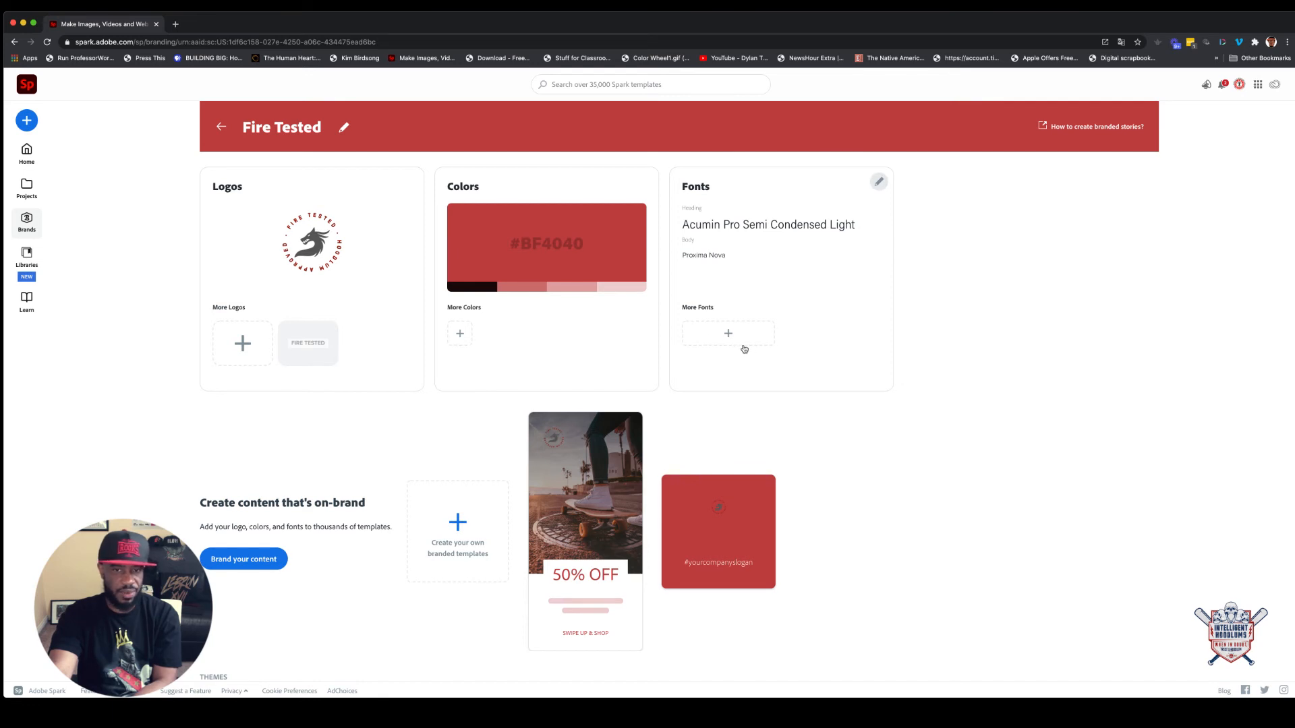
scroll(742, 364, "down", 3)
scroll(654, 417, "down", 1)
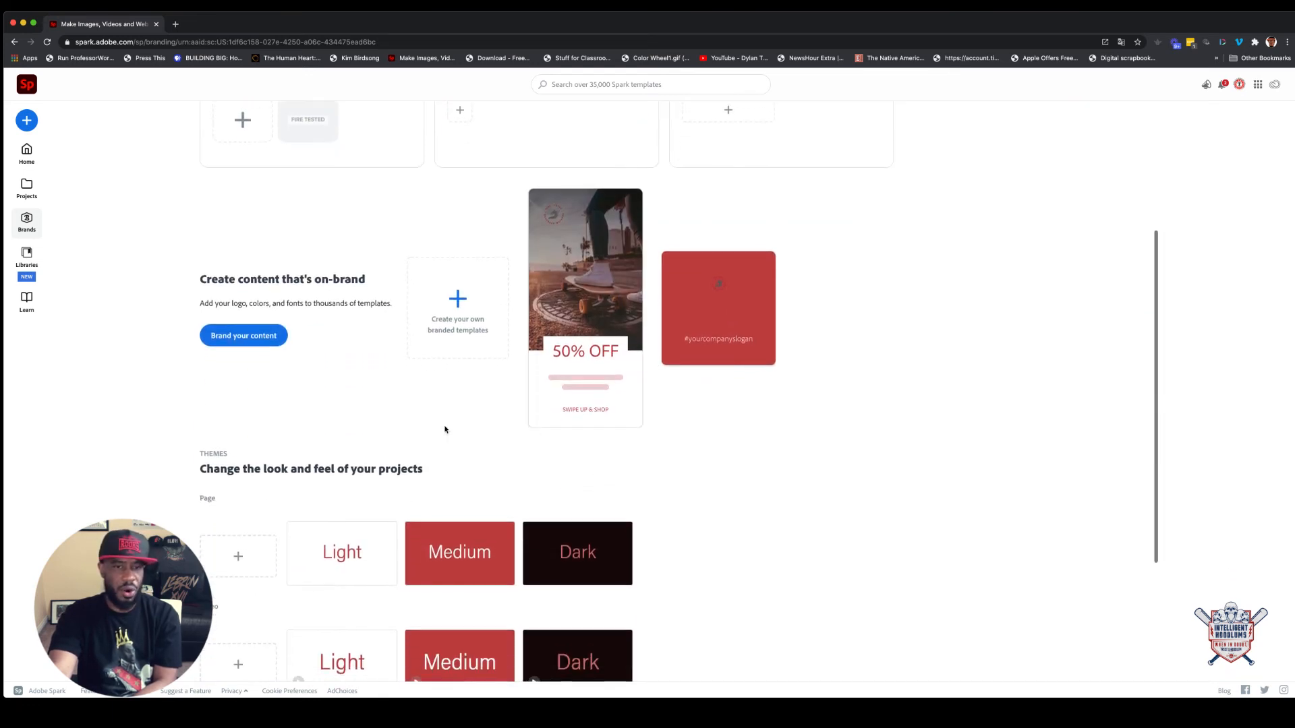
scroll(742, 308, "down", 3)
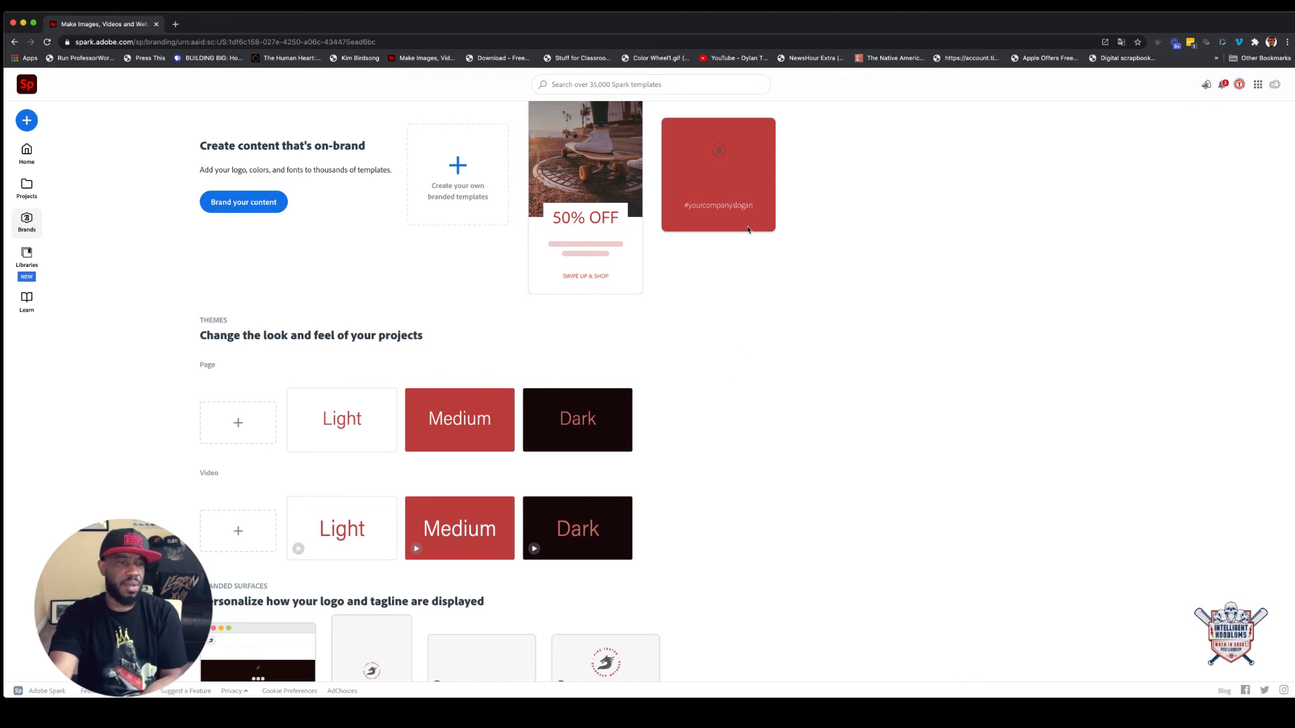
Step: Review the Fire Tested brand page, examining the header/footer, logo, stamp and outro surfaces, and return to the brand's logos, colors and fonts
scroll(748, 241, "down", 2)
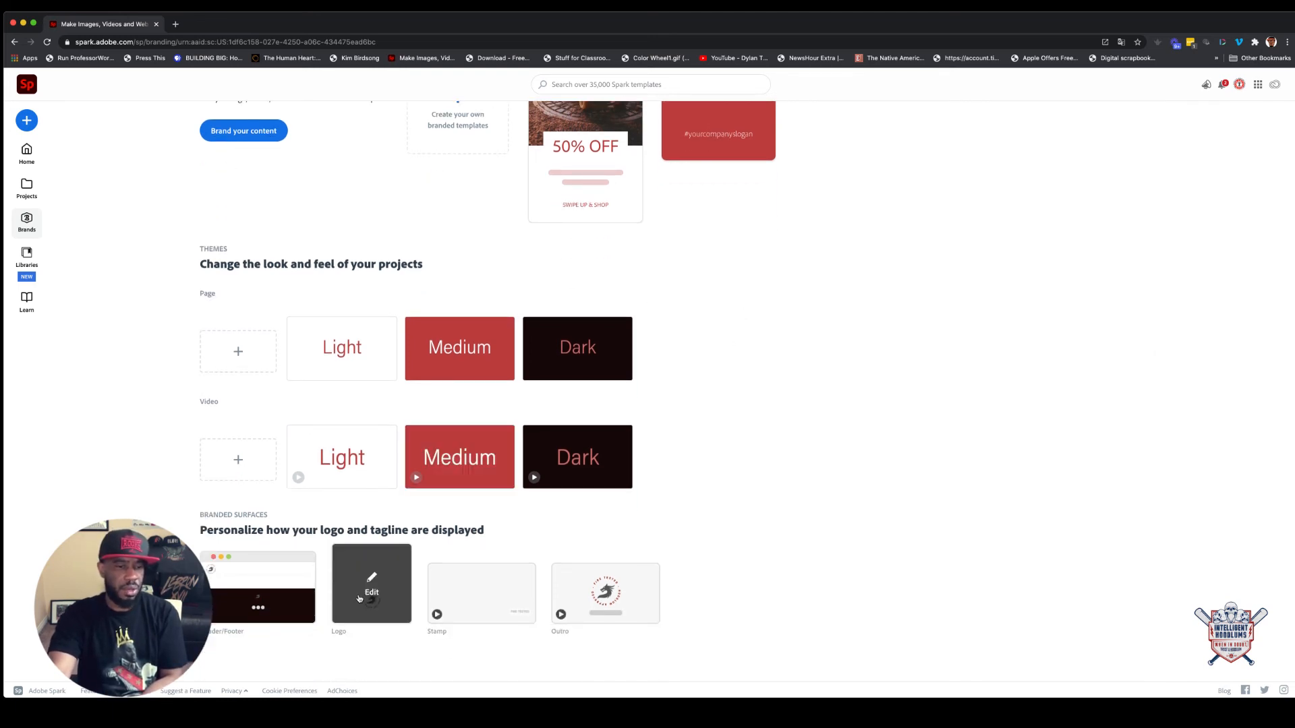
mouse_move(222, 619)
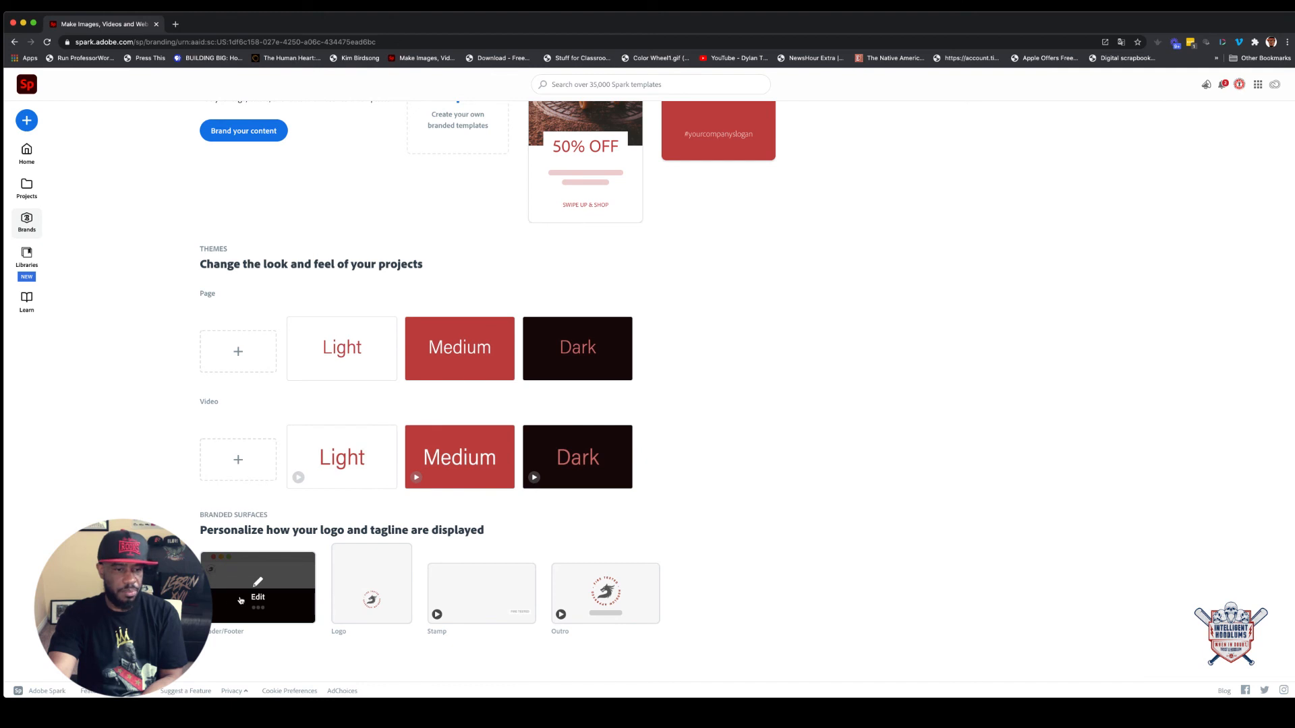
mouse_move(385, 594)
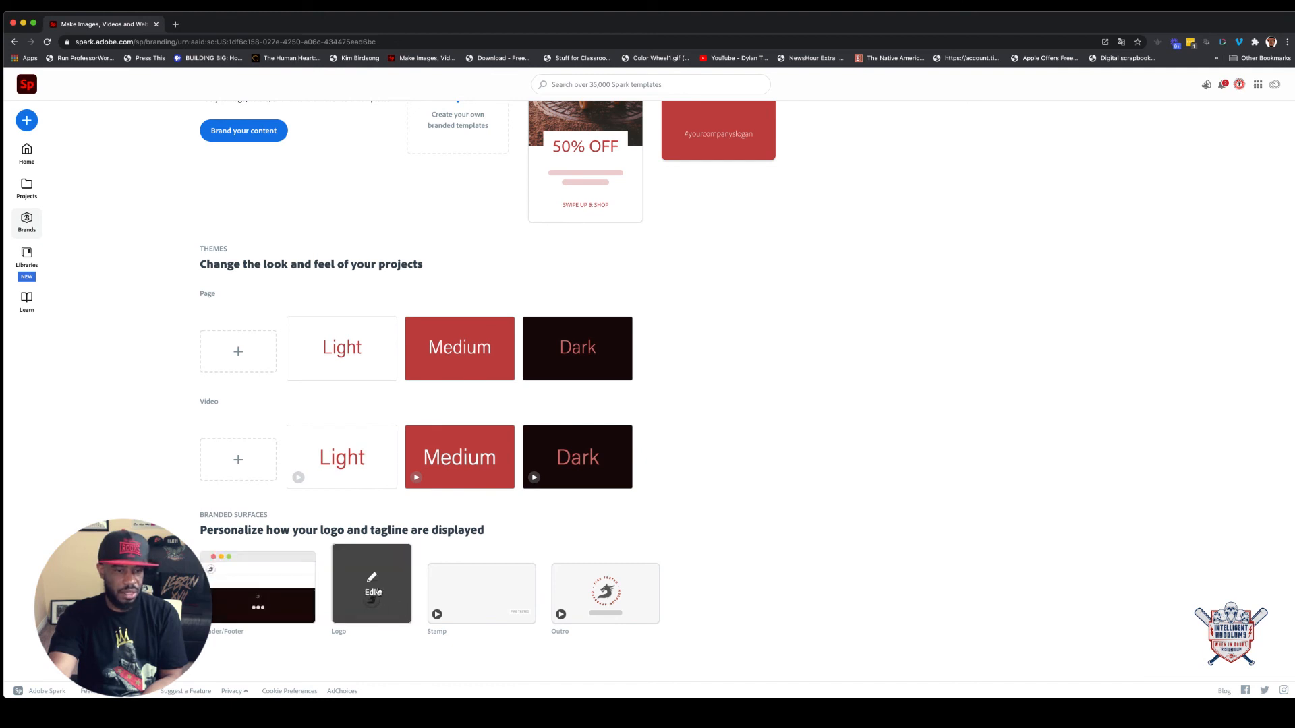
mouse_move(528, 632)
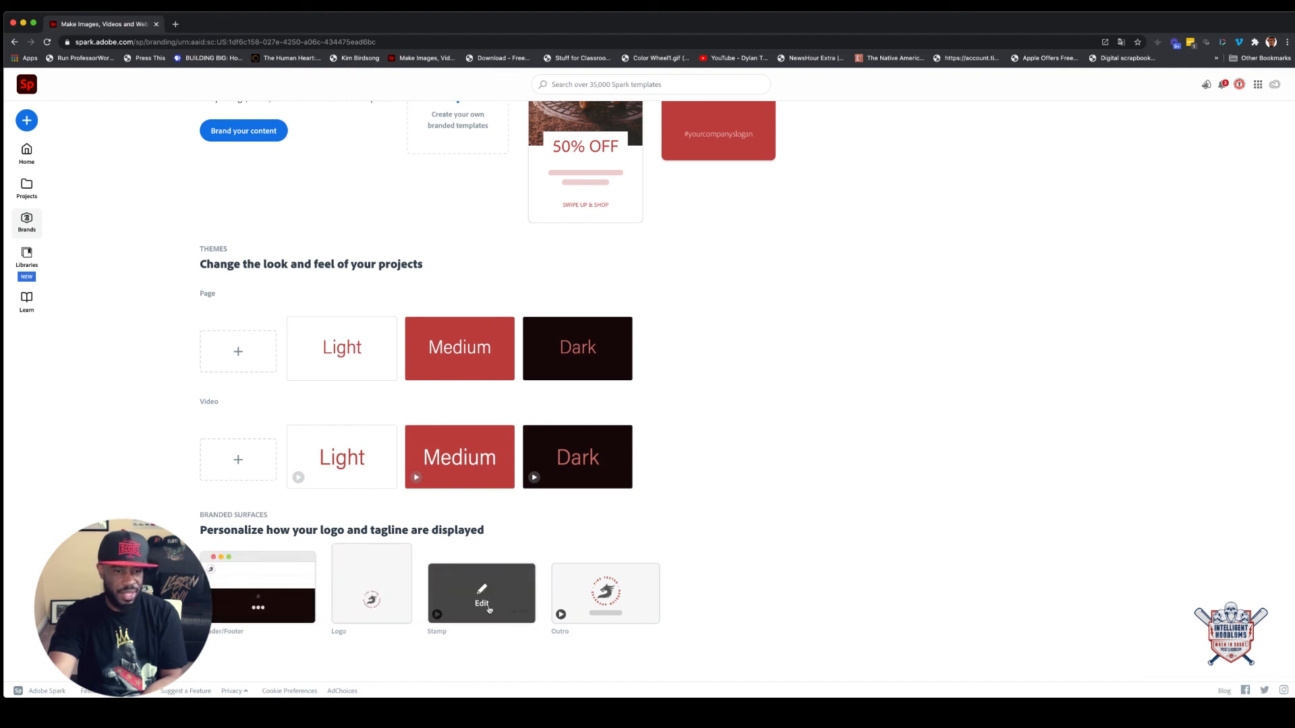
mouse_move(606, 601)
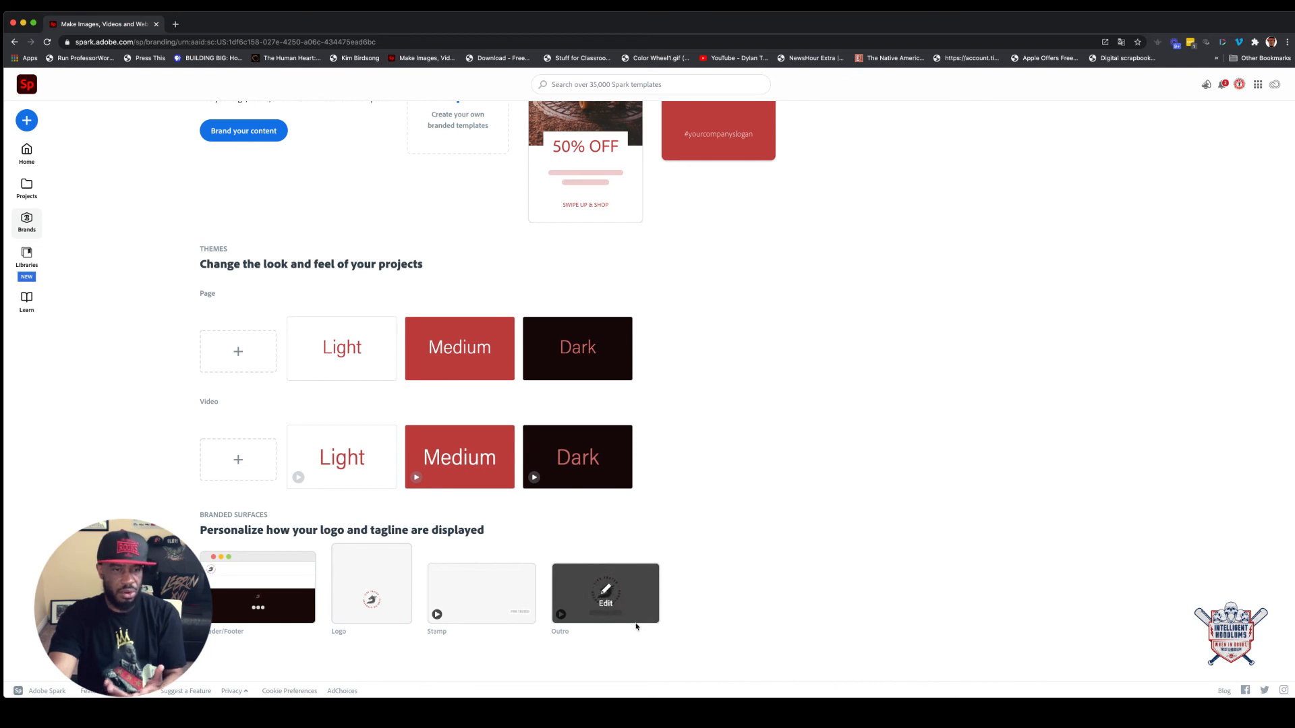
scroll(636, 626, "up", 6)
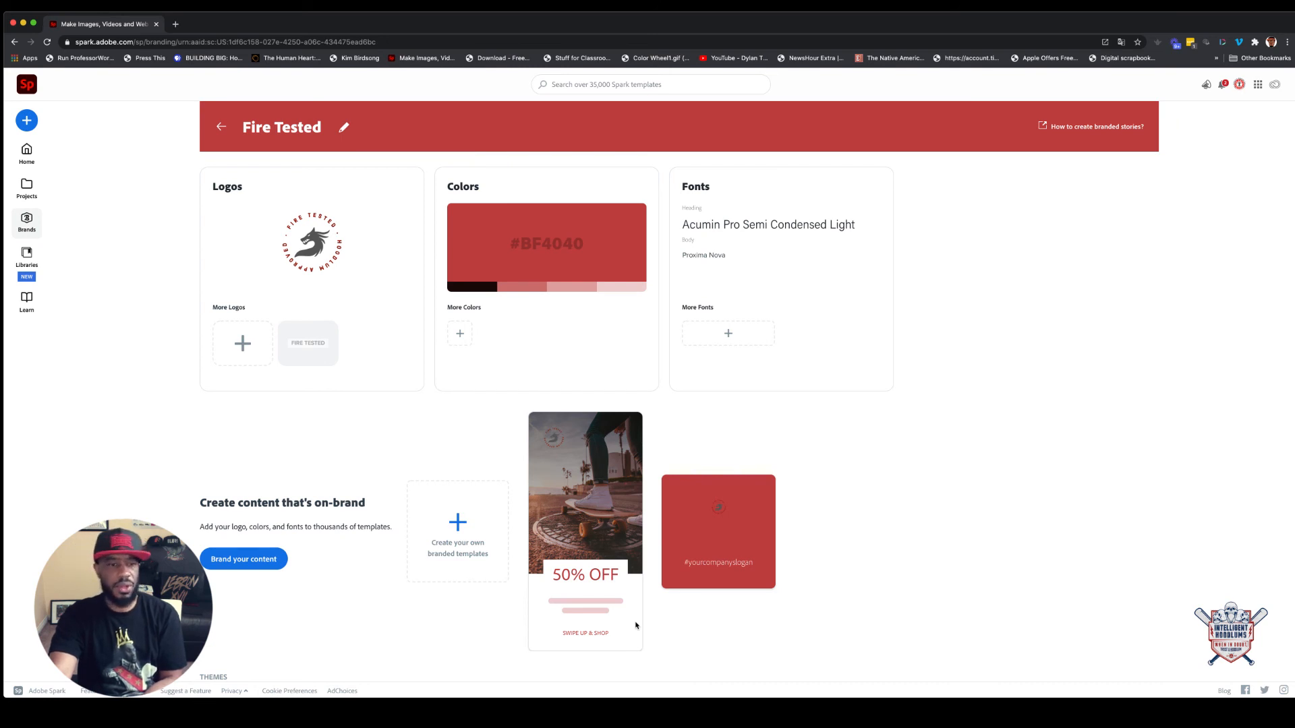
left_click(901, 725)
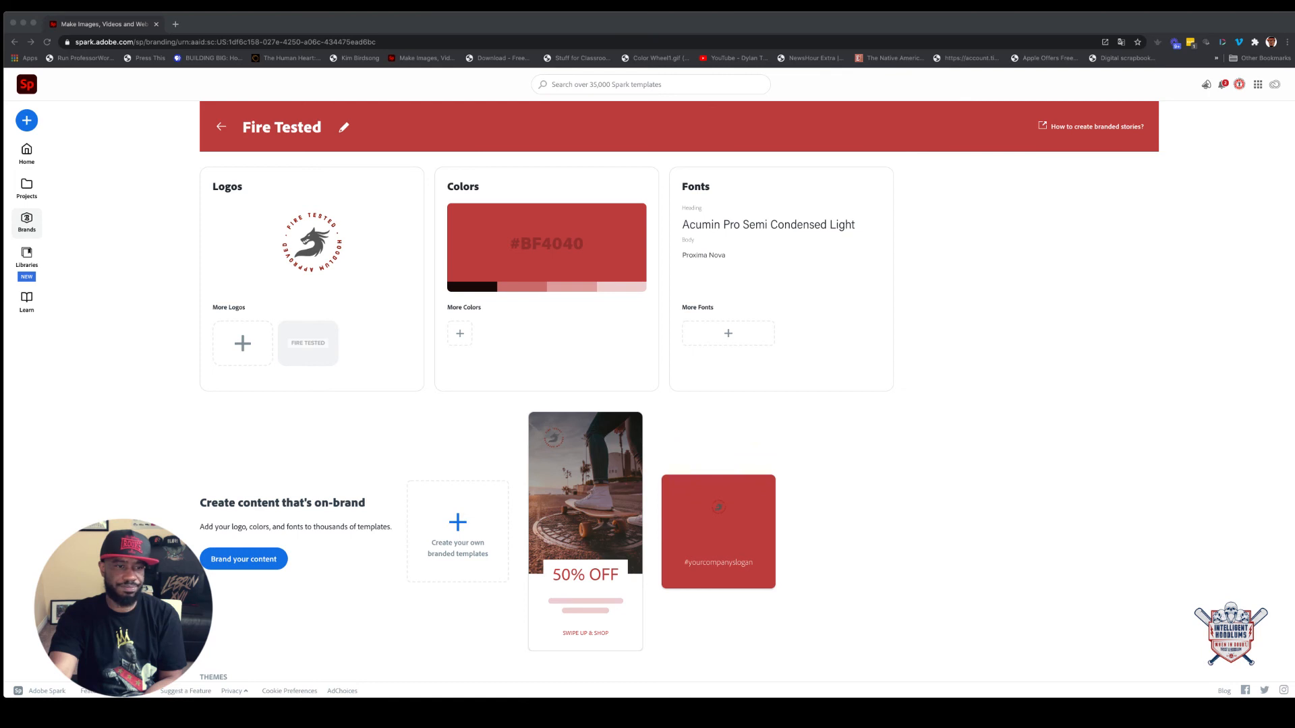